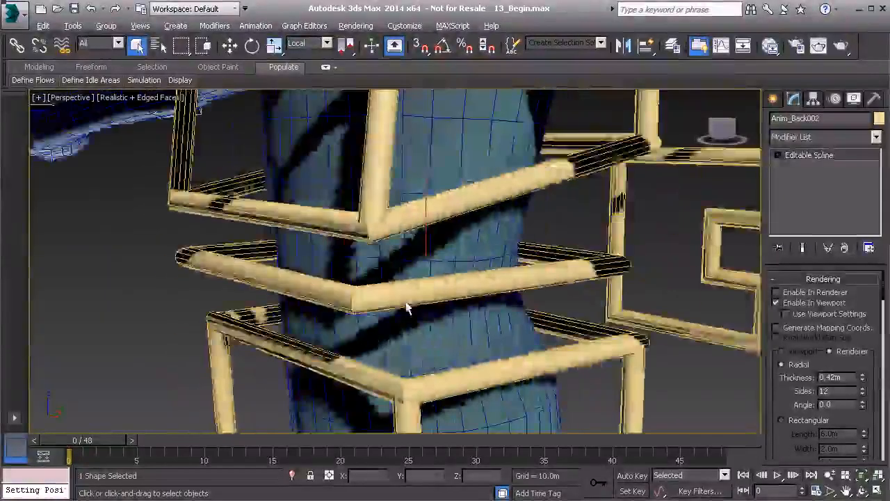
Move the copied Anim_Back002 control spline away from the waist, out in front of the character.
alt+middle_drag(408, 307, 292, 235)
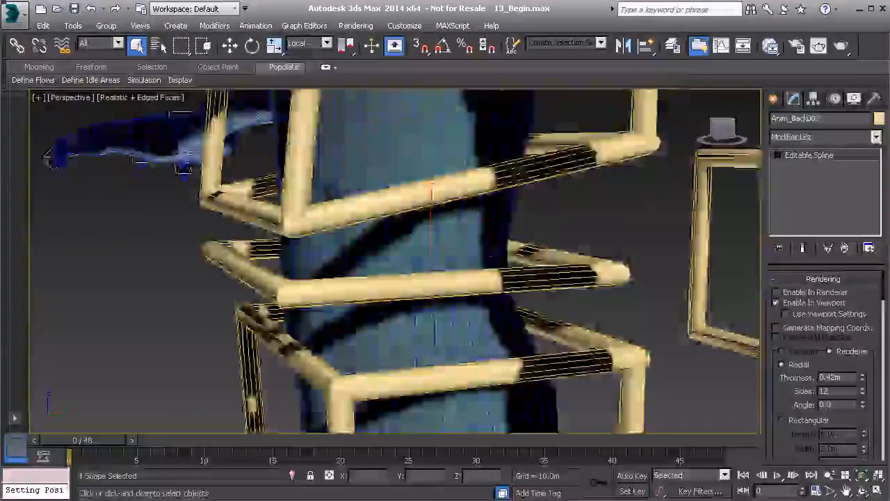
scroll(292, 235, down, 4)
key(w)
drag(481, 247, 443, 251)
drag(354, 268, 256, 290)
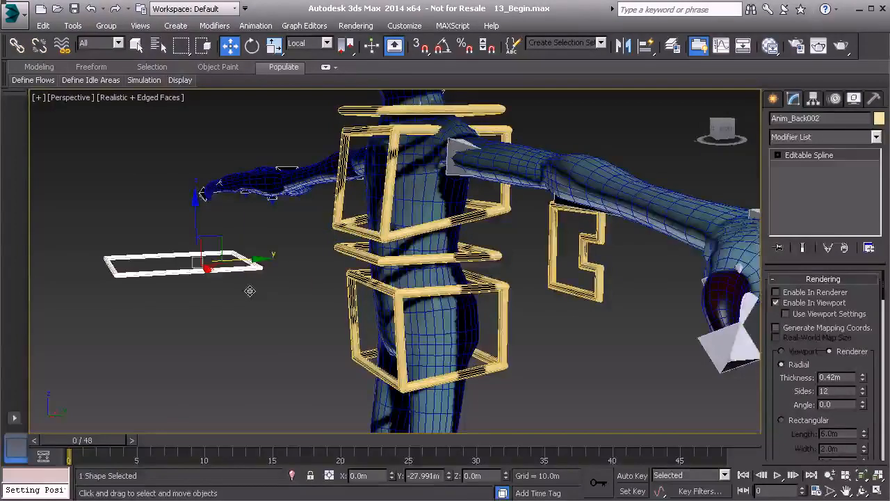
Rotate the control spline upright with angle snap on, so that it faces the same way as the character's face.
key(e)
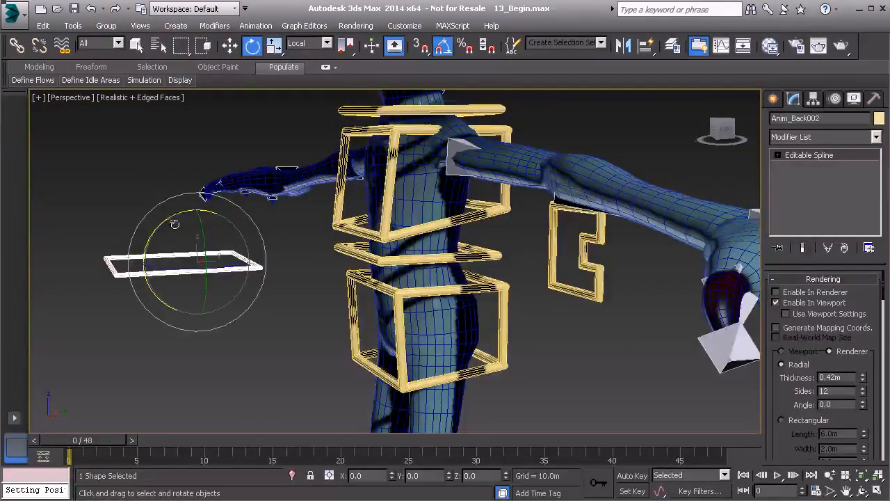
drag(175, 225, 143, 279)
middle_drag(220, 274, 292, 327)
middle_drag(296, 244, 329, 468)
Align the control spline to the bone at the character's left eye and show the viewport in wireframe.
key(alt+a)
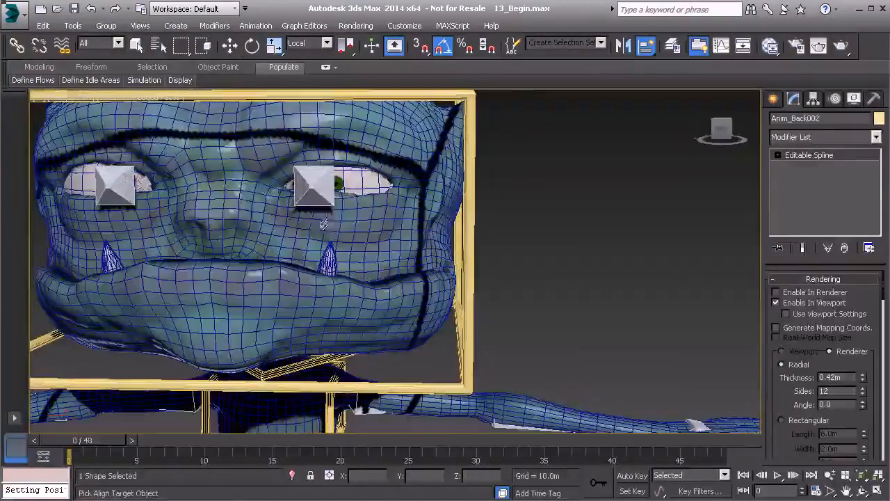
click(317, 192)
middle_drag(316, 217, 317, 319)
key(F3)
scroll(317, 263, up, 3)
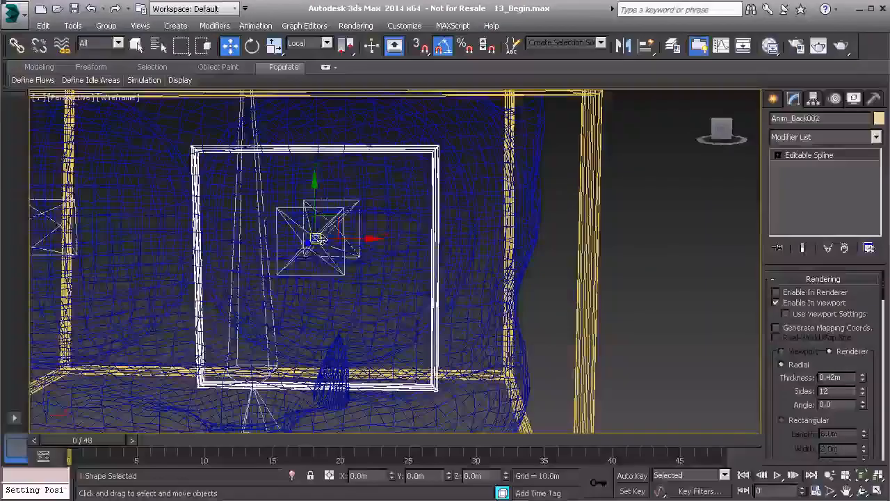
alt+middle_drag(322, 266, 334, 263)
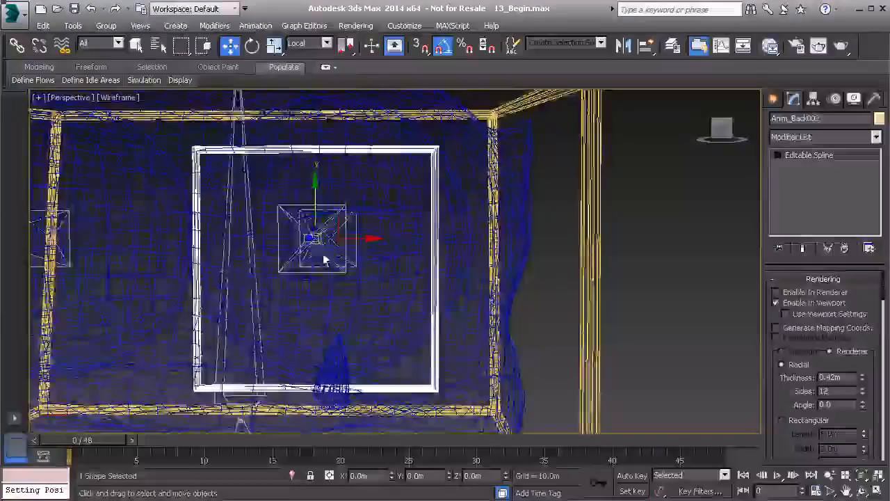
Center the control spline's pivot to the object, affecting the pivot only.
click(814, 99)
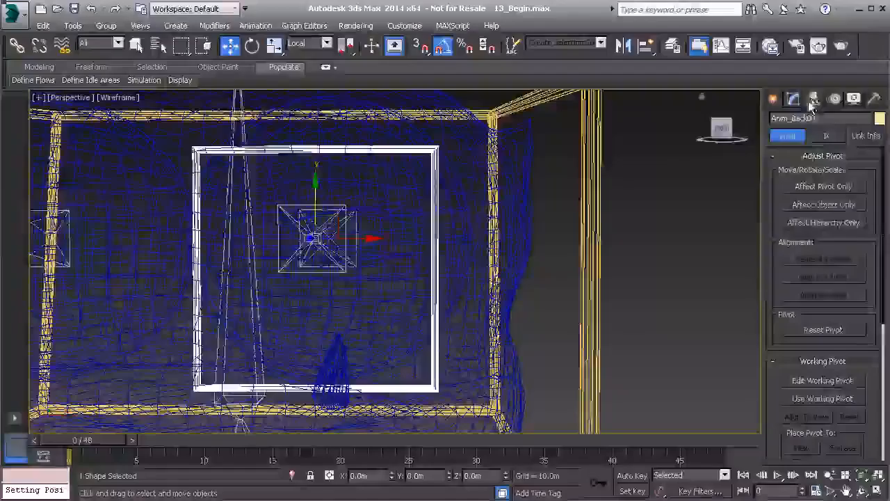
click(819, 188)
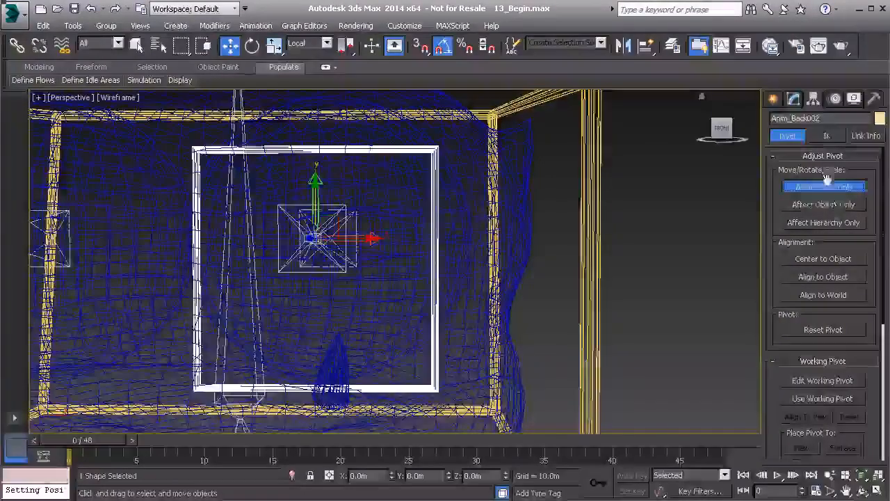
click(824, 258)
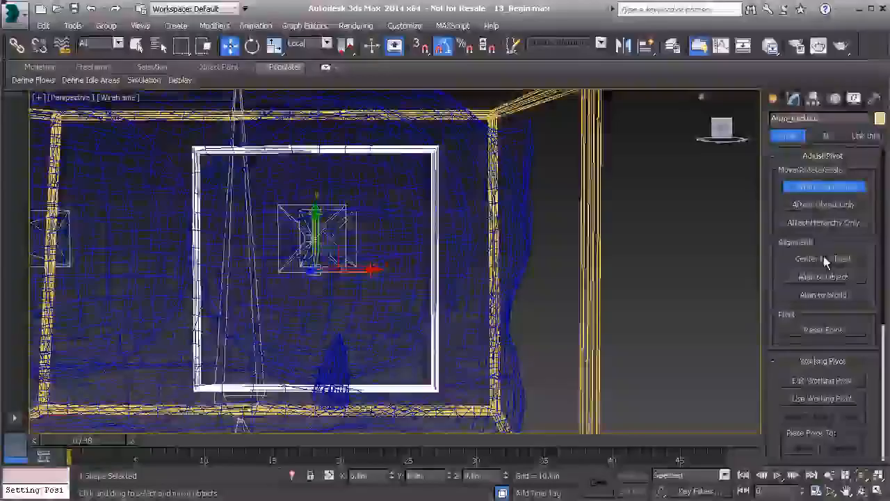
alt+middle_drag(327, 255, 313, 261)
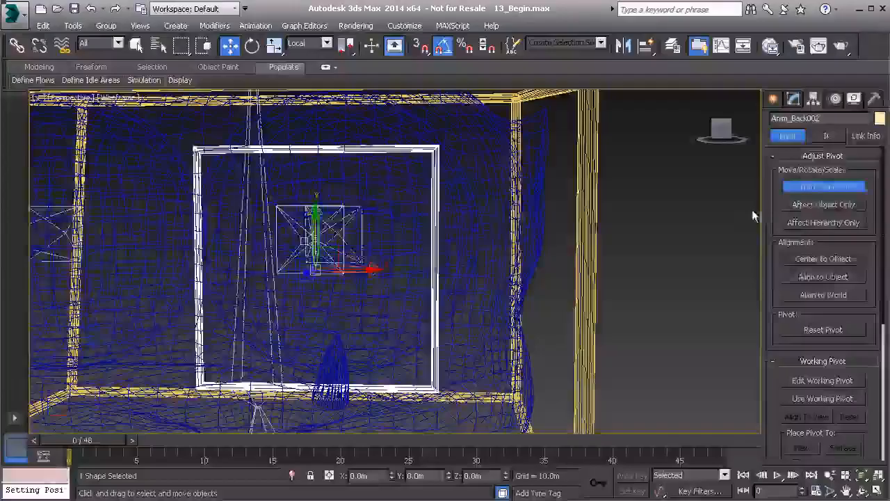
click(824, 187)
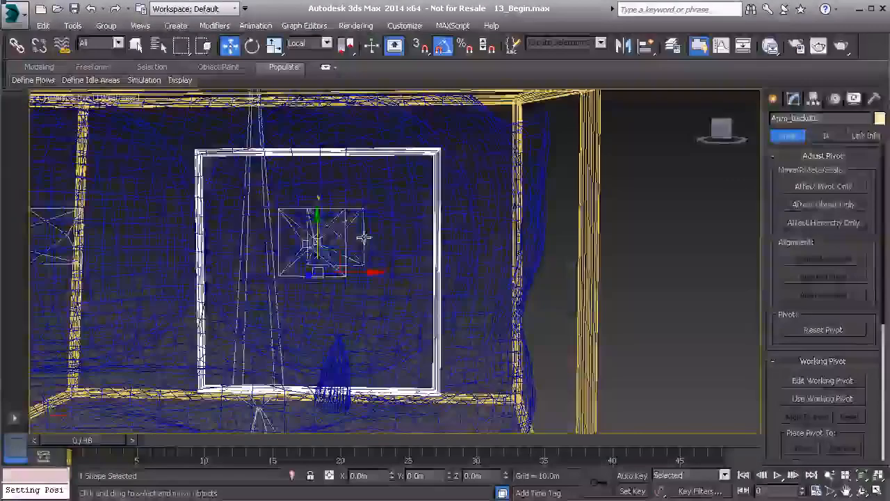
Realign the square spline to the left eye bone using its centered pivot.
key(alt+a)
click(285, 214)
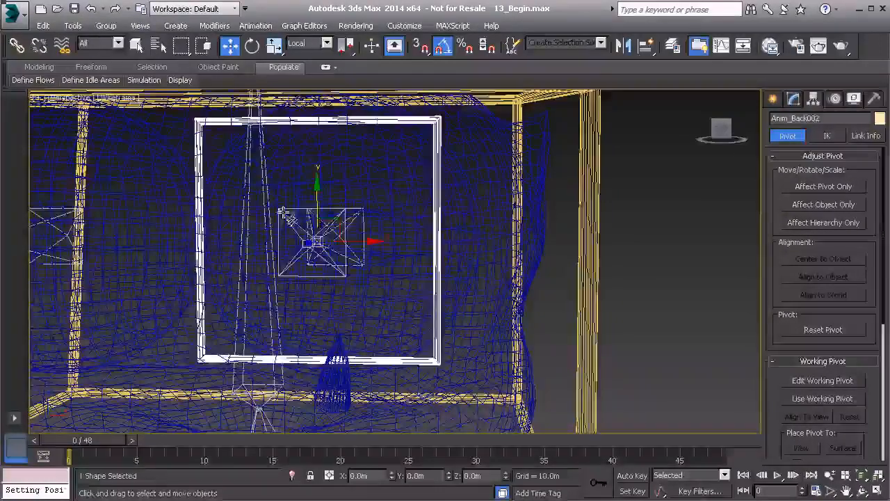
middle_drag(336, 247, 360, 267)
Scale the square down at sub-object level to fit closely around the left eye bone, and set its rendering thickness to 0.53m.
key(r)
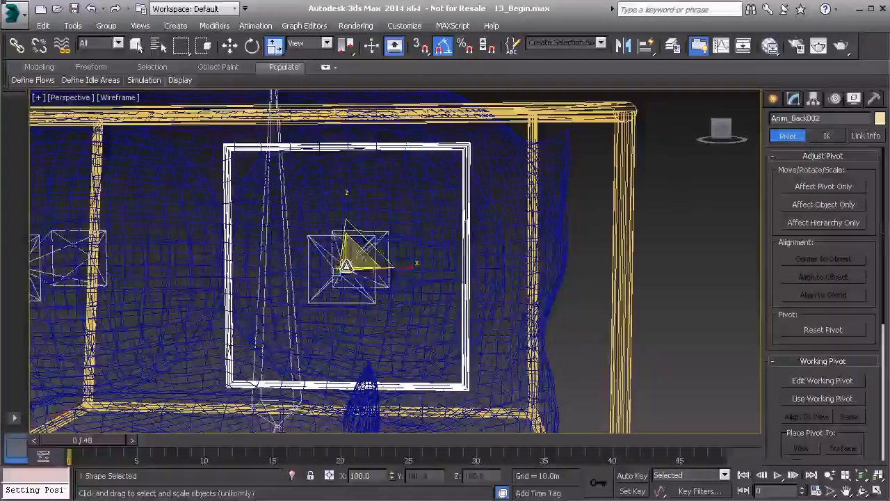
click(793, 99)
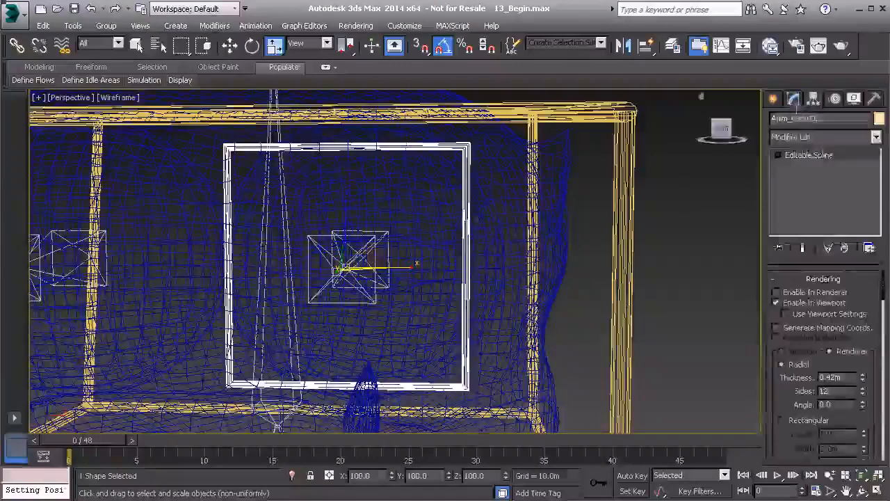
click(821, 156)
scroll(378, 216, down, 3)
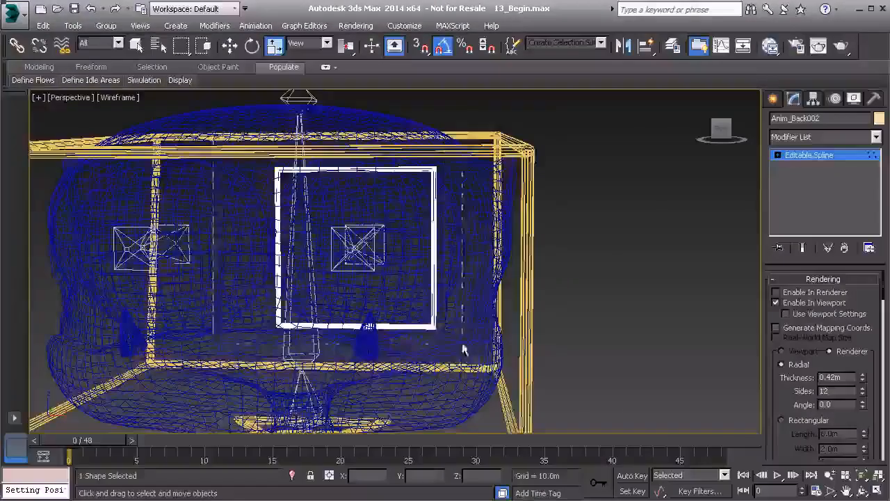
scroll(470, 336, up, 2)
alt+middle_drag(407, 251, 340, 213)
drag(334, 212, 291, 315)
alt+middle_drag(290, 310, 343, 281)
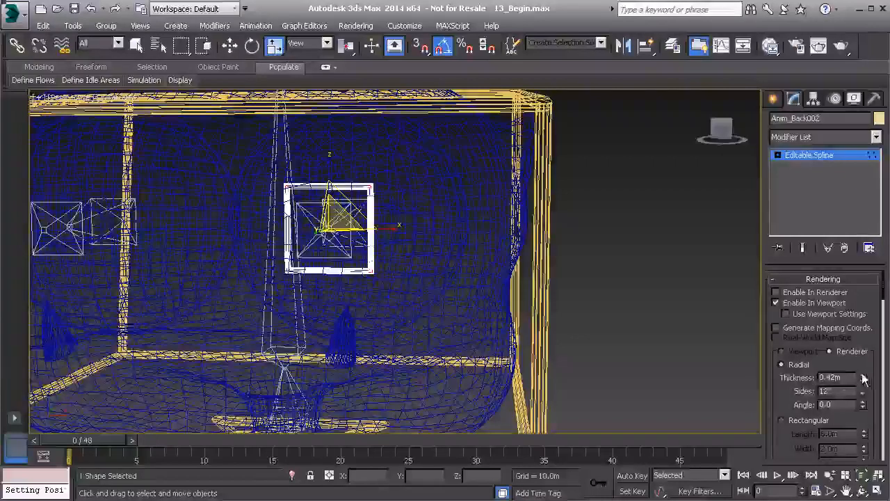
mouse_move(863, 378)
mouse_down()
mouse_move(861, 347)
mouse_move(855, 364)
mouse_up()
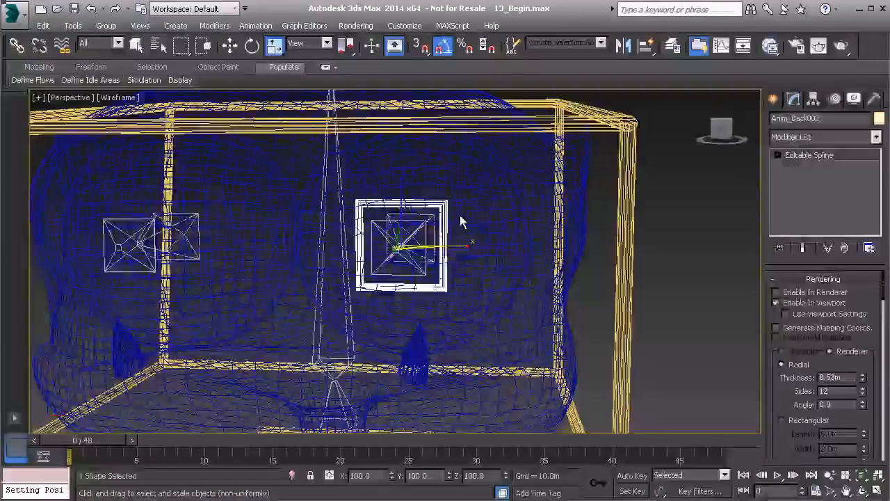
Clone the eye square as a copy and align the copy to the bone at the character's right eye.
key(ctrl+v)
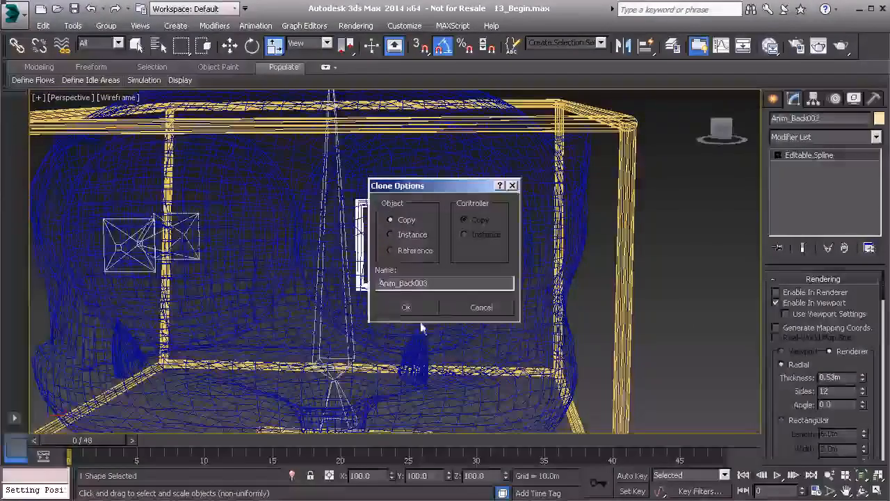
click(406, 306)
key(alt+a)
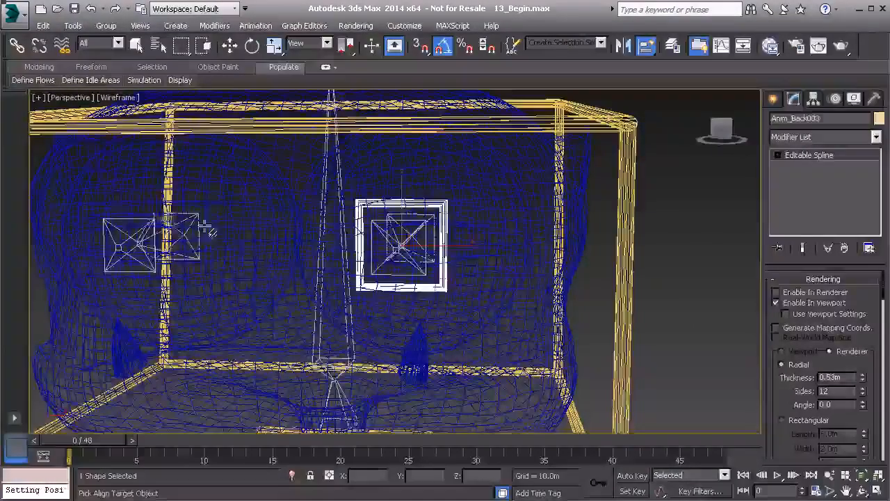
click(119, 224)
Select both eye squares and move them together along their local Z axis, well out in front of the face.
key(w)
ctrl+click(425, 208)
alt+middle_drag(449, 228, 230, 236)
scroll(246, 226, down, 3)
drag(204, 230, 186, 255)
middle_drag(172, 250, 254, 268)
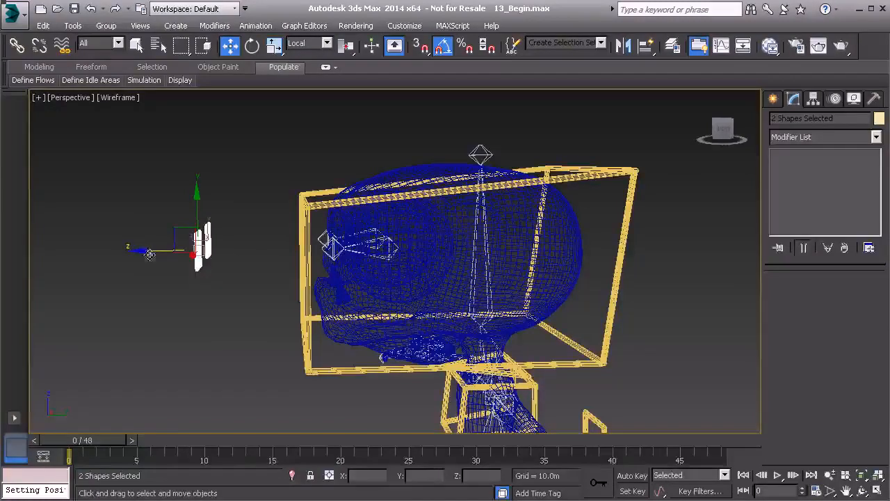
drag(139, 251, 71, 246)
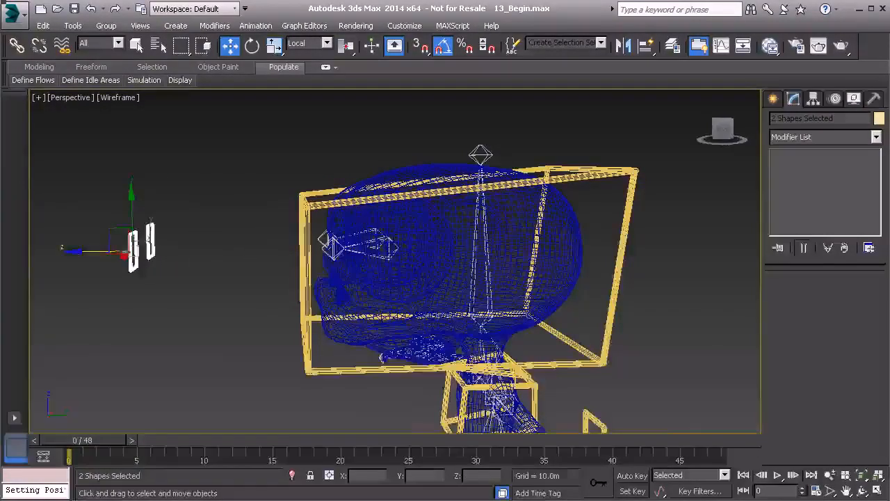
Rename the square in front of the left eye as Anim_L_Eye01.
alt+middle_drag(119, 251, 237, 259)
click(111, 182)
scroll(243, 270, up, 2)
scroll(240, 268, up, 2)
click(221, 244)
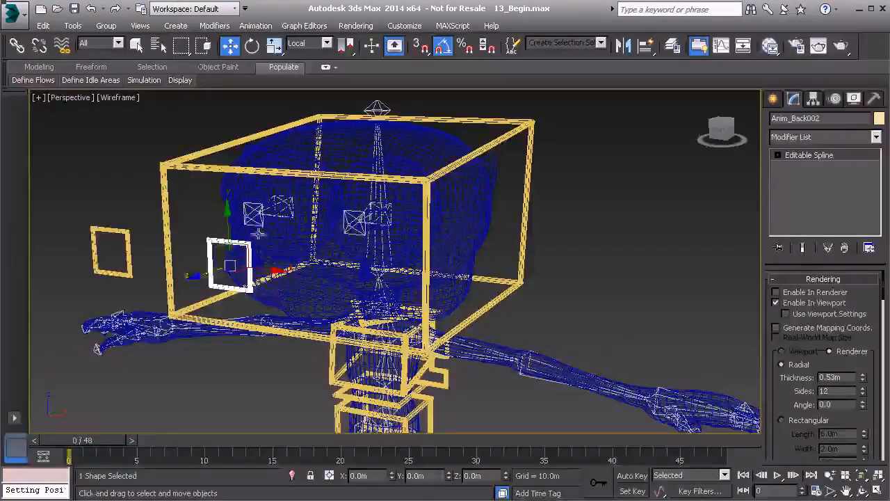
middle_drag(249, 273, 304, 270)
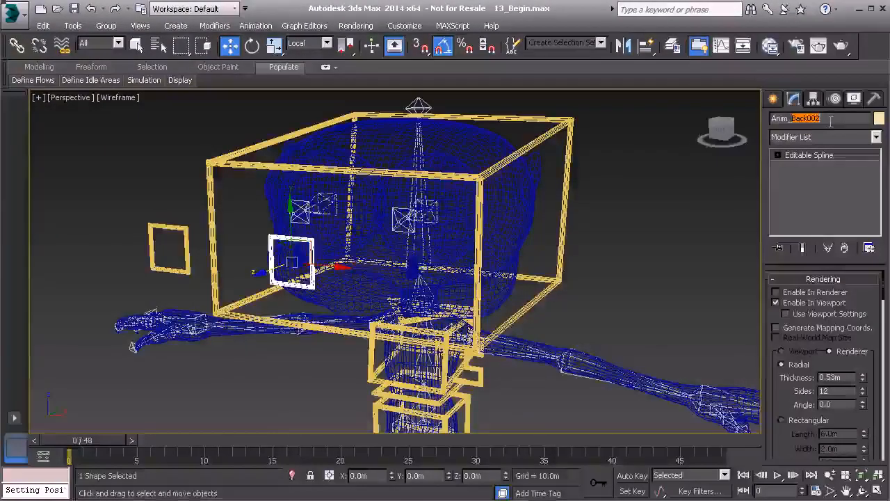
text(L_Eye01)
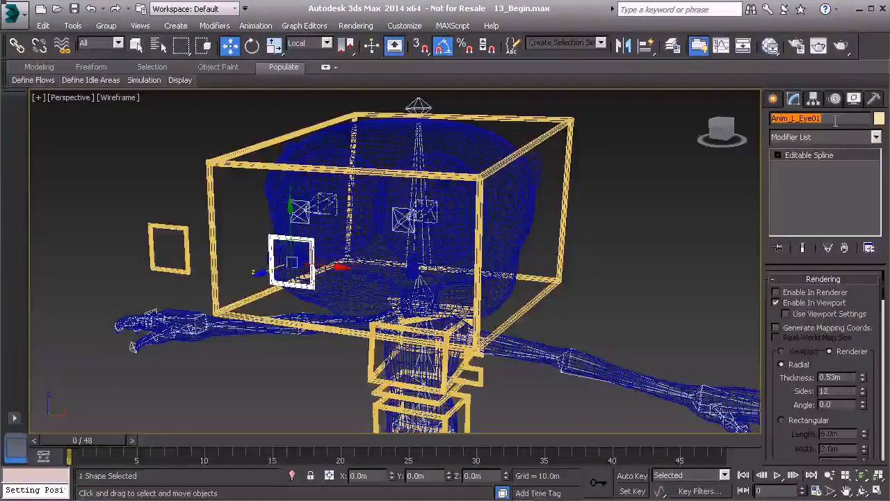
Rename the square in front of the right eye as Anim_R_Eye01 and give it a green object color.
click(181, 229)
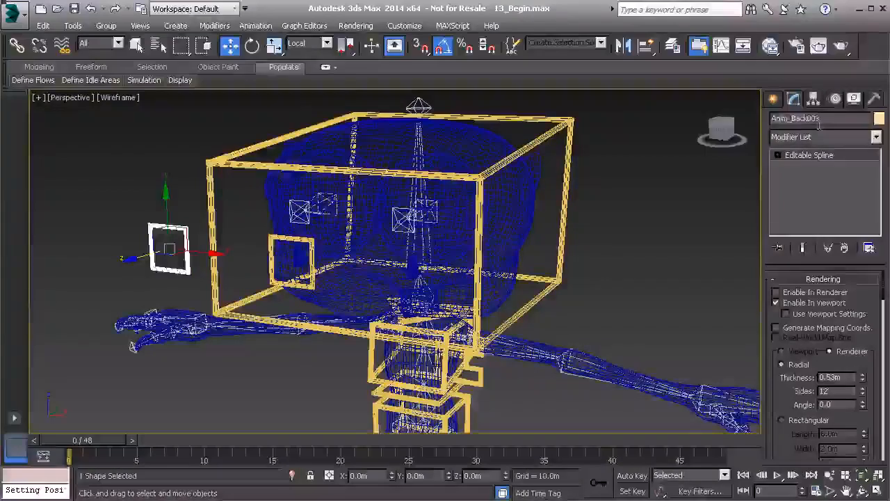
text(Anim_L_Eye01)
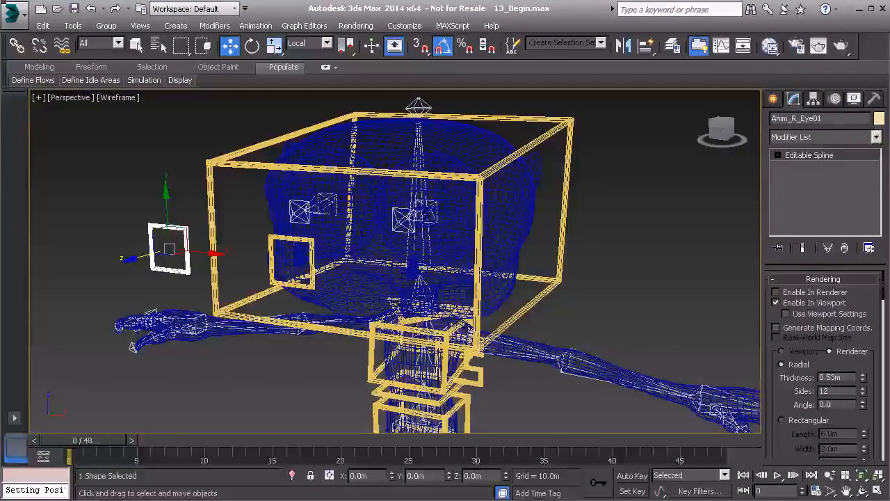
click(879, 118)
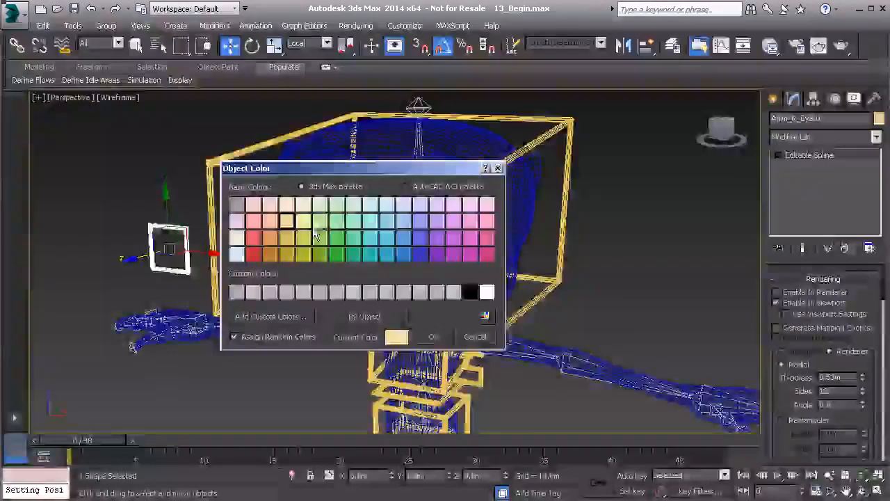
click(433, 338)
Give Anim_L_Eye01 a light blue object color and deselect it.
click(272, 258)
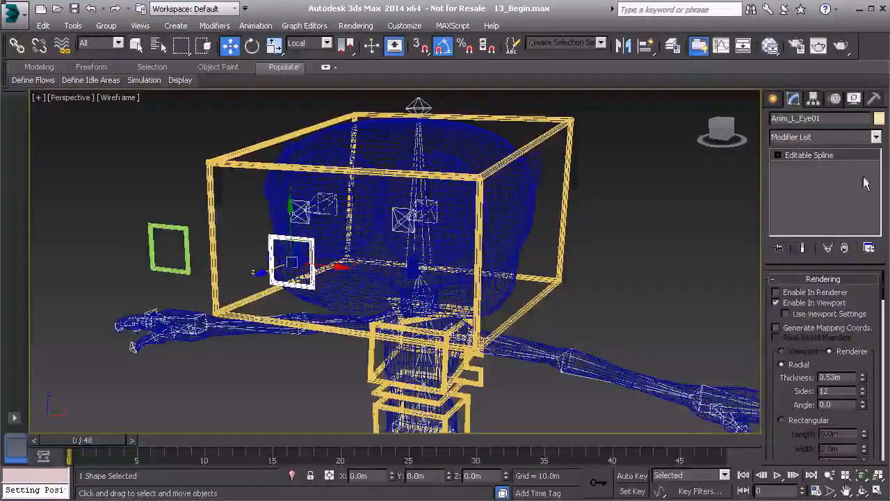
click(880, 119)
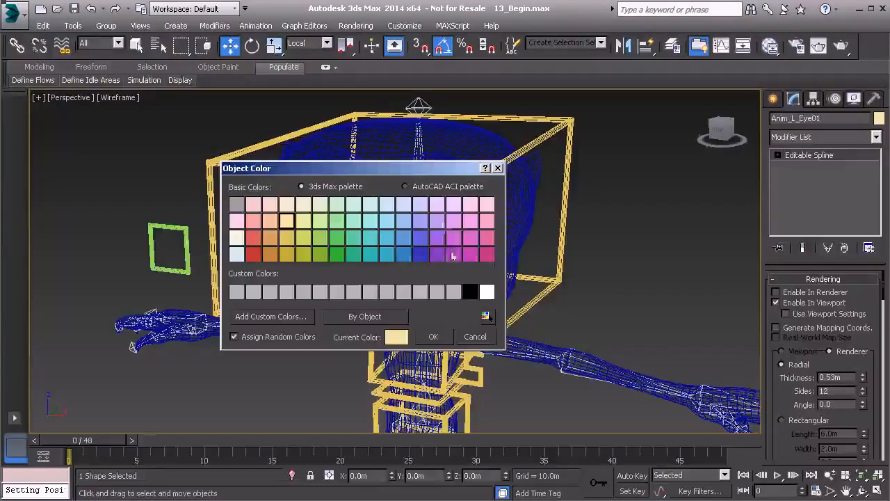
click(433, 341)
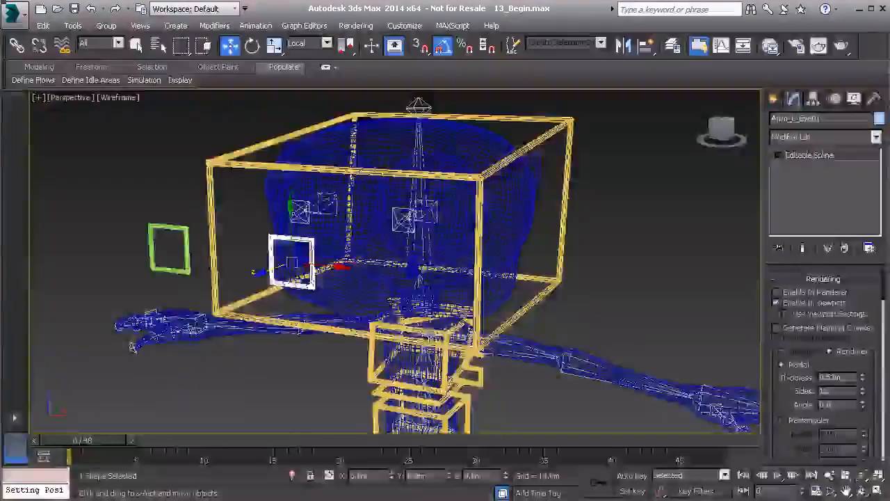
click(259, 250)
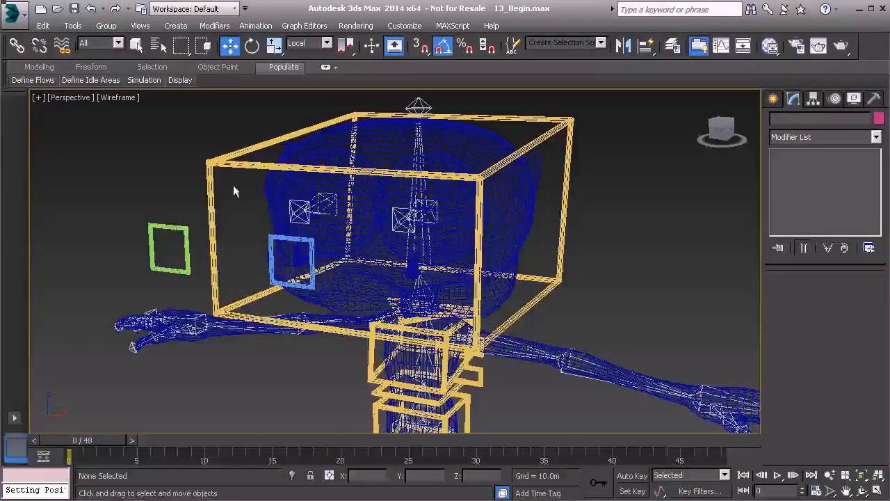
Clone Anim_L_Eye01 along its local X axis to between the two eye squares, as a copy named Anim_Eyes01.
alt+middle_drag(253, 255, 327, 251)
click(364, 224)
alt+middle_drag(364, 224, 246, 276)
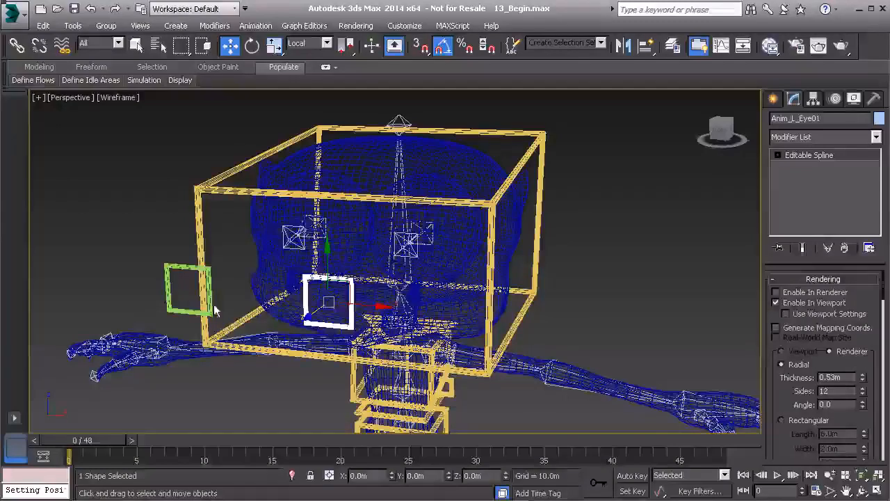
alt+middle_drag(293, 289, 329, 326)
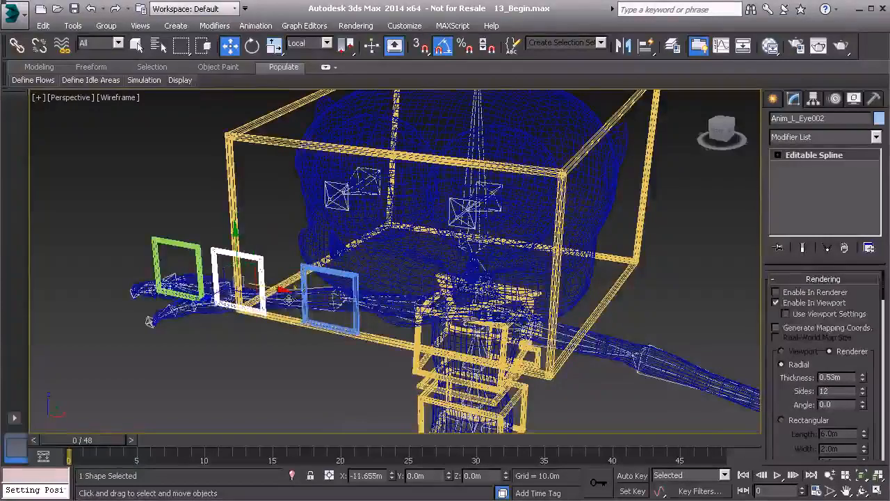
shift+drag(288, 297, 297, 305)
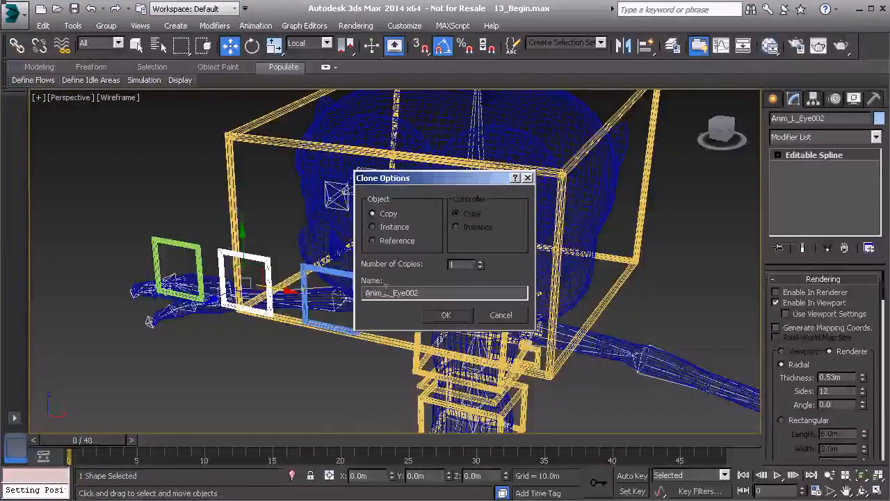
drag(386, 293, 454, 298)
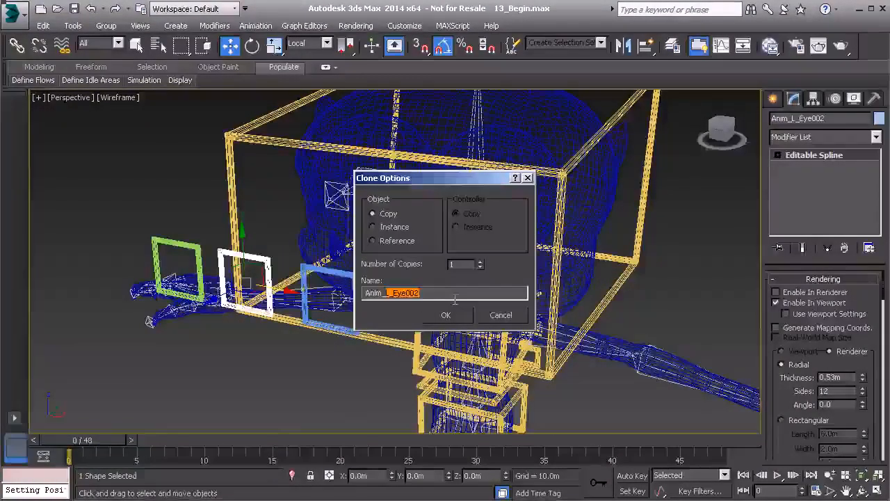
text(Eyes01)
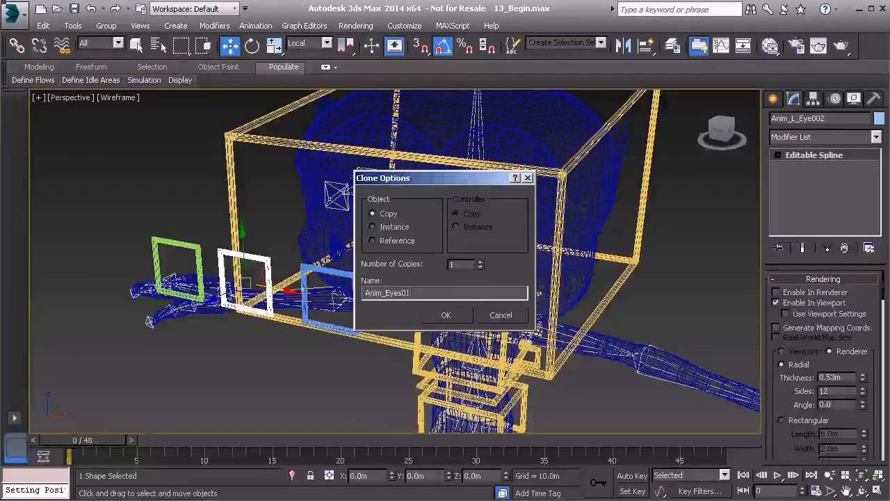
click(446, 316)
Give Anim_Eyes01 a light yellow object color.
click(879, 118)
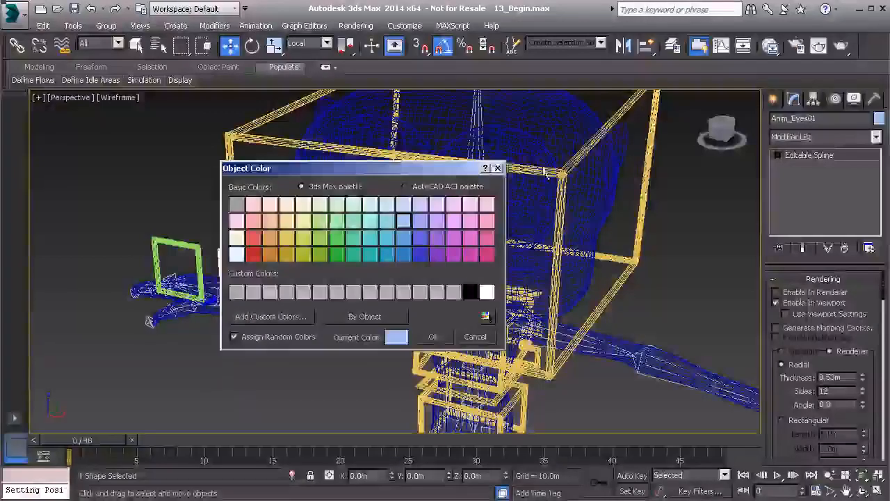
click(303, 221)
click(437, 338)
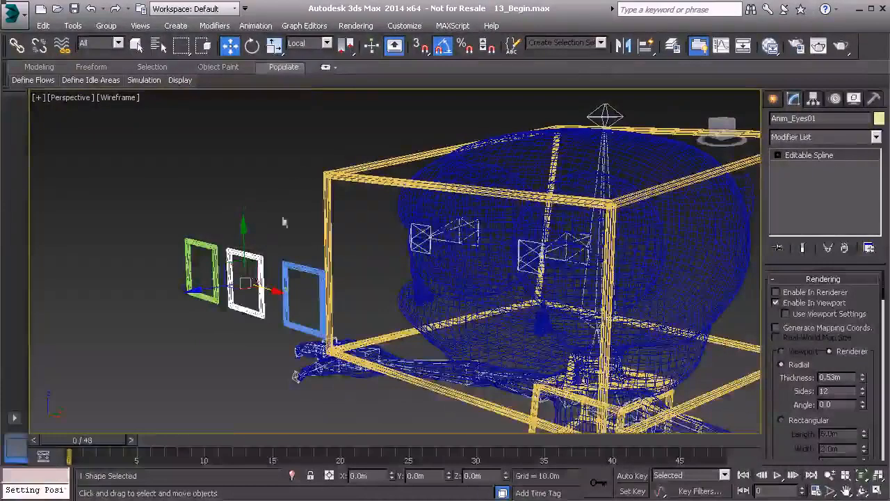
Center Anim_Eyes01 between the eye squares with a Position Constraint targeting both Anim_R_Eye01 and Anim_L_Eye01.
click(273, 25)
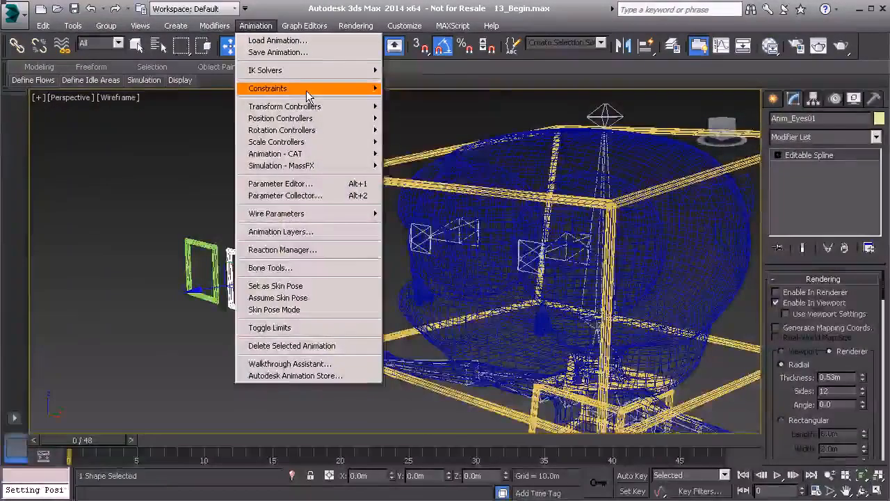
mouse_move(306, 91)
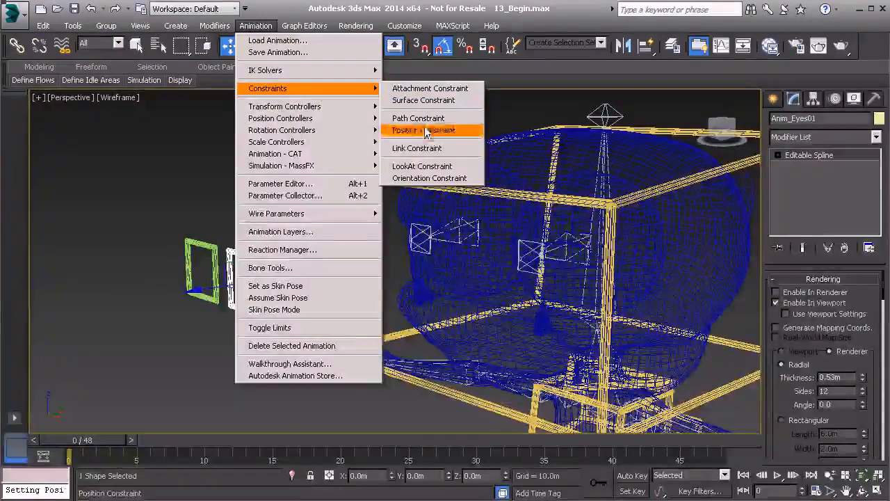
click(426, 132)
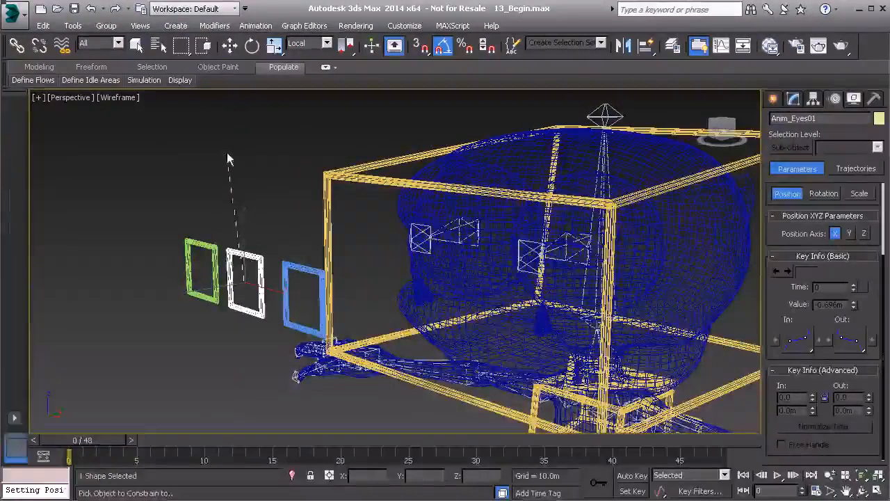
click(204, 242)
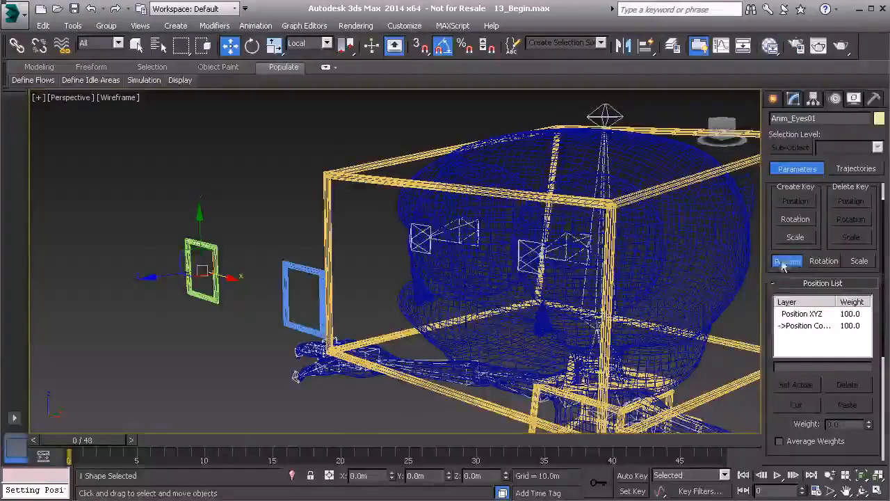
drag(771, 378, 765, 159)
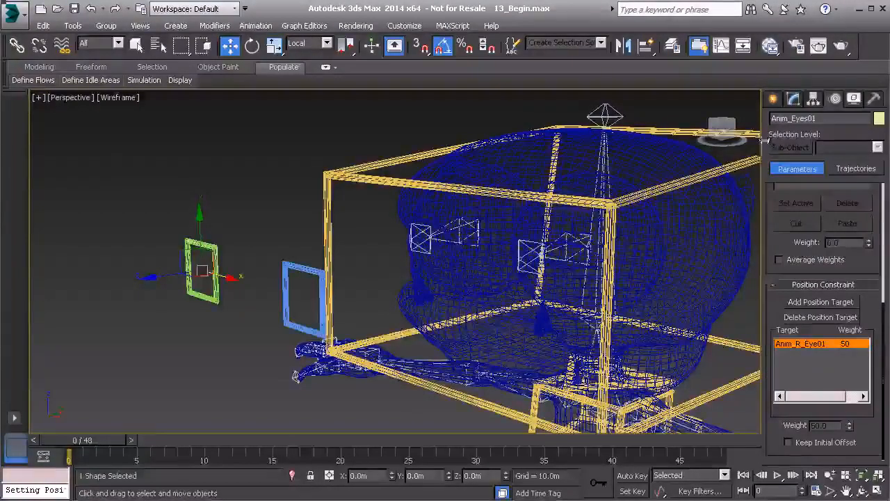
click(815, 307)
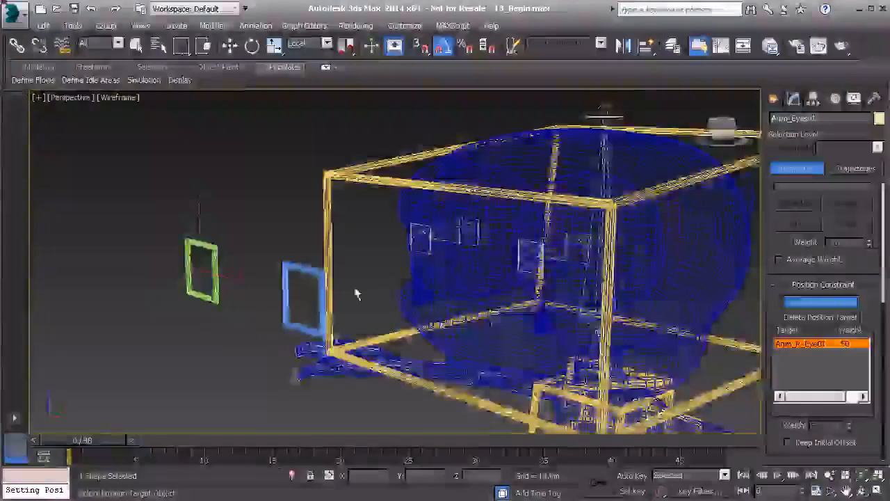
alt+middle_drag(347, 278, 297, 290)
click(289, 281)
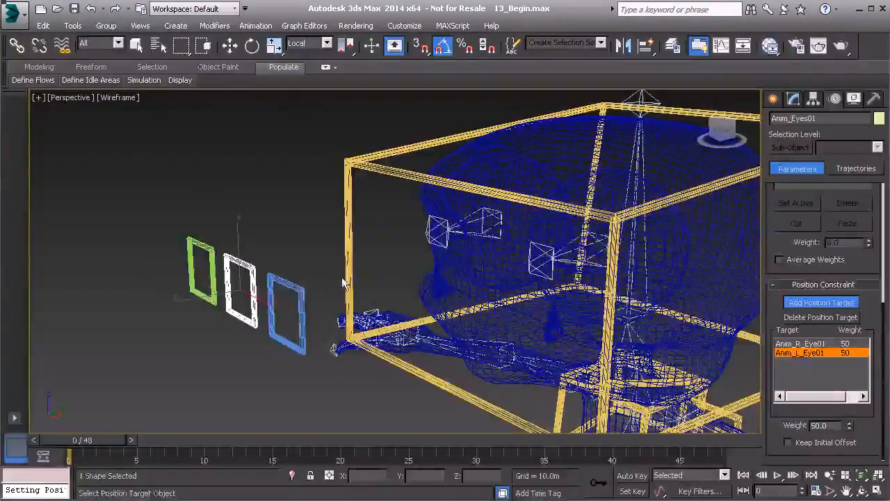
Freeze the transform of Anim_Eyes01 so the position constraint is dropped at its centered position.
right_click(189, 169)
click(151, 119)
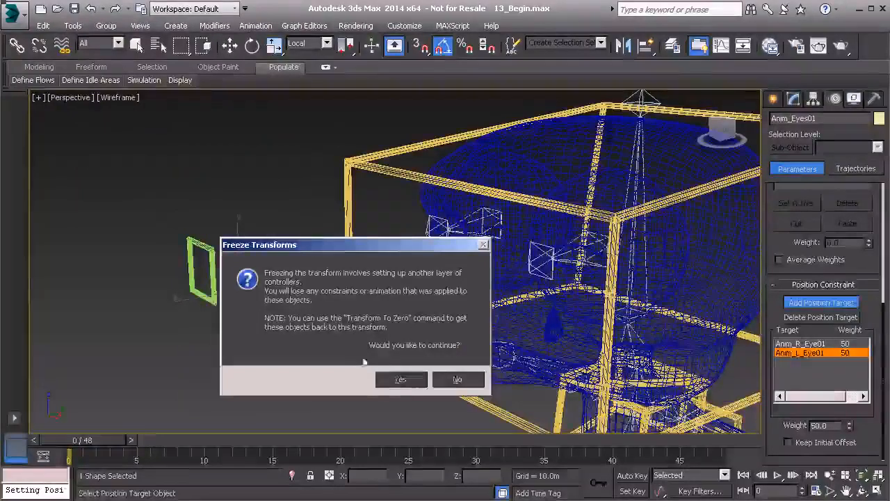
click(400, 379)
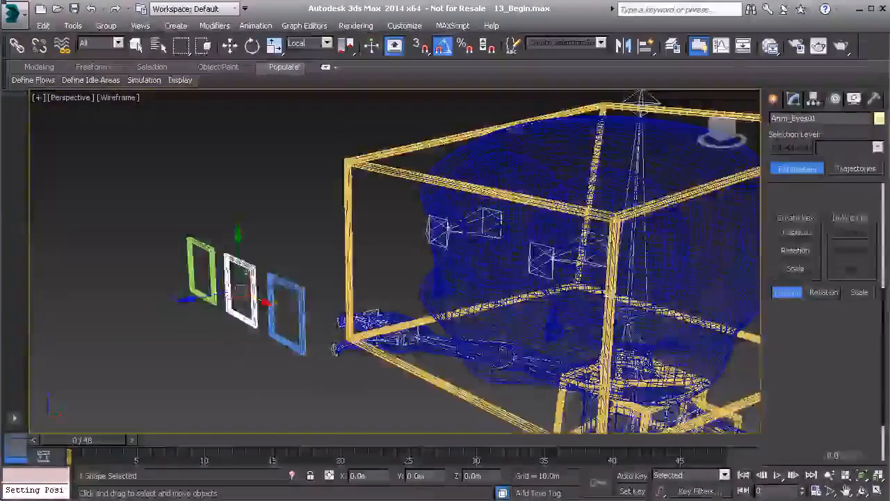
mouse_move(259, 295)
alt+middle_down()
mouse_move(283, 296)
mouse_move(258, 292)
alt+middle_up()
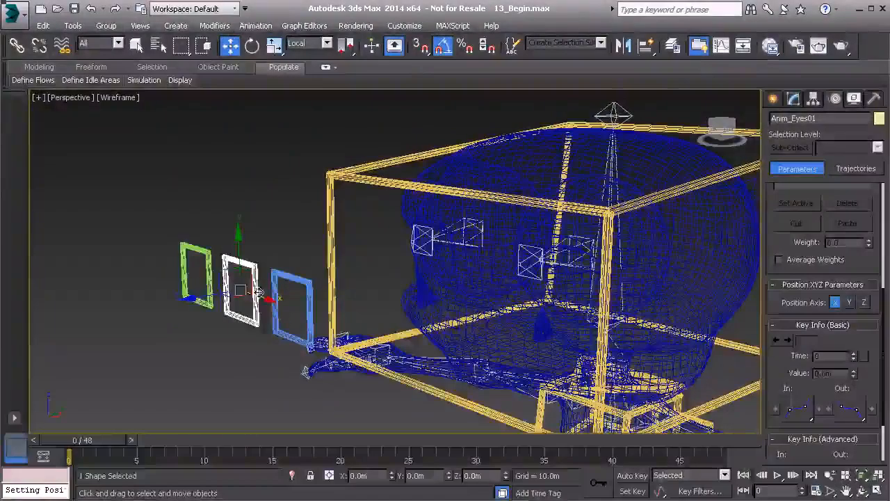
Scale the Anim_Eyes01 spline at sub-object level into a wide rectangle that surrounds both eye squares.
key(r)
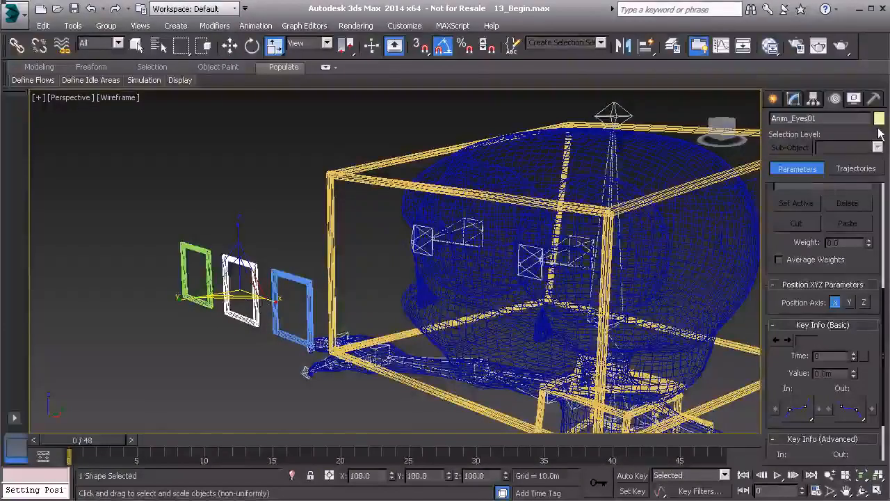
click(793, 99)
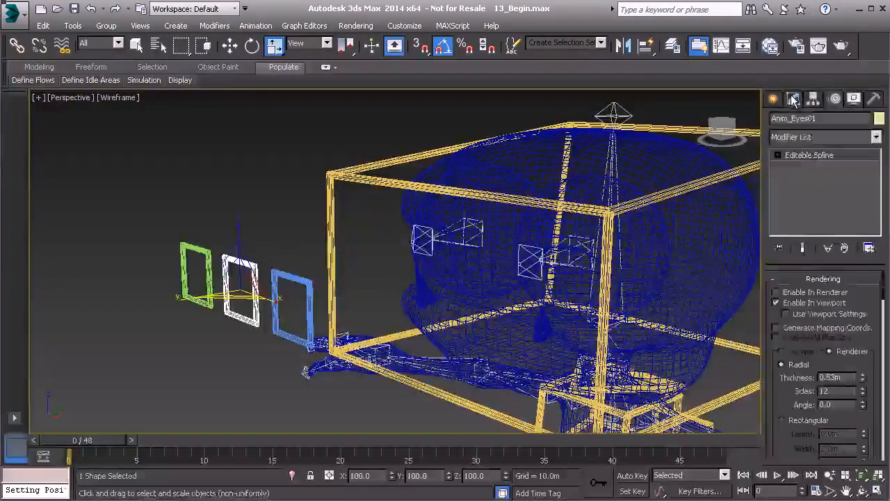
click(810, 156)
drag(185, 205, 327, 320)
drag(234, 270, 271, 198)
drag(277, 303, 332, 319)
alt+middle_drag(332, 319, 362, 322)
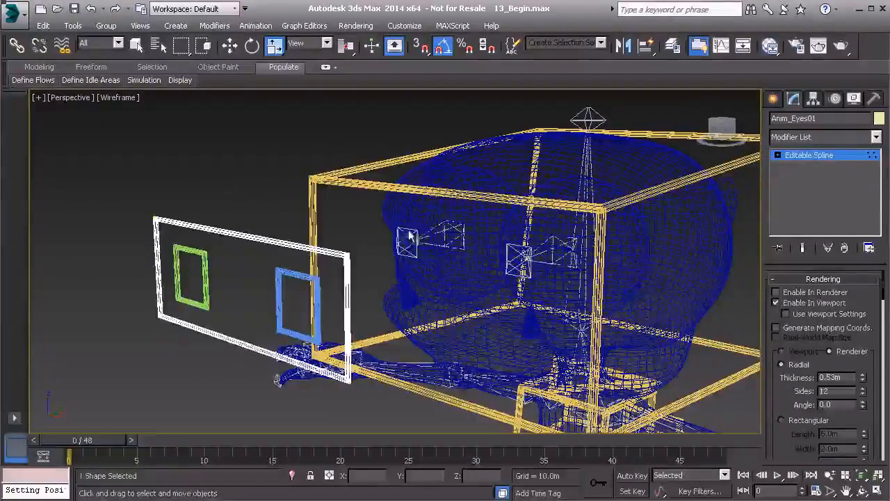
click(830, 154)
alt+middle_drag(243, 187, 238, 243)
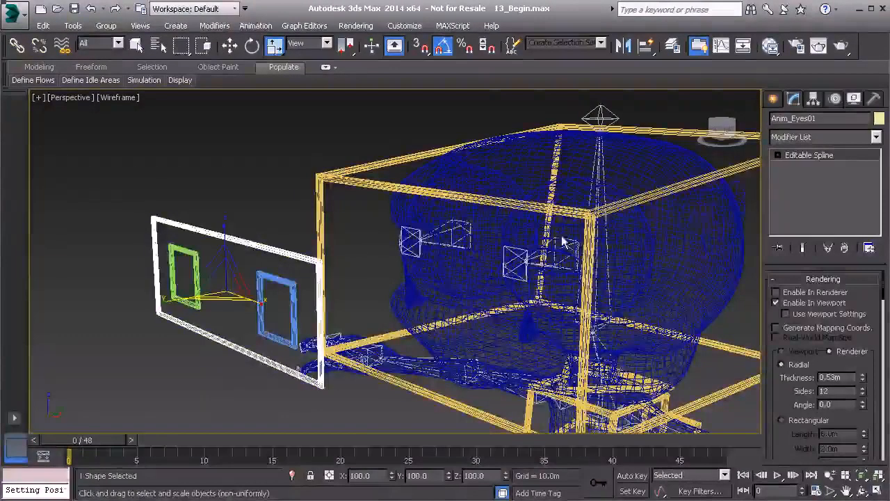
Give Anim_Eyes01 a light orange-yellow object color and deselect it.
click(878, 119)
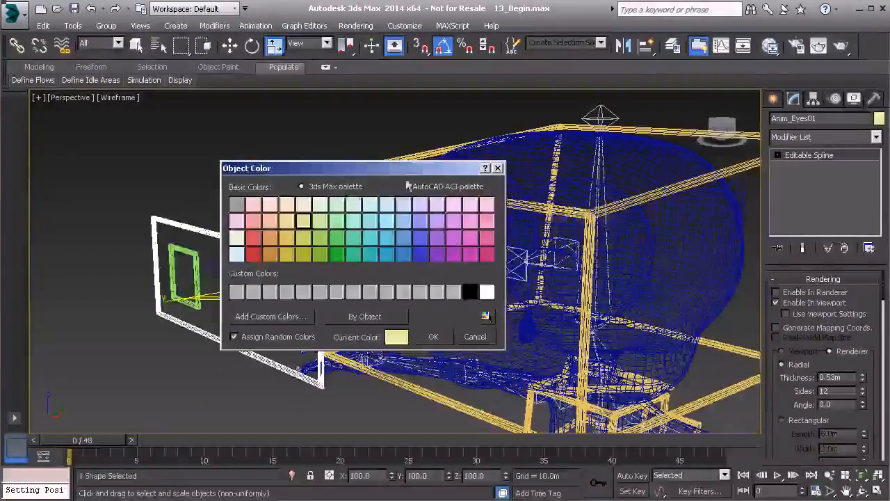
click(286, 220)
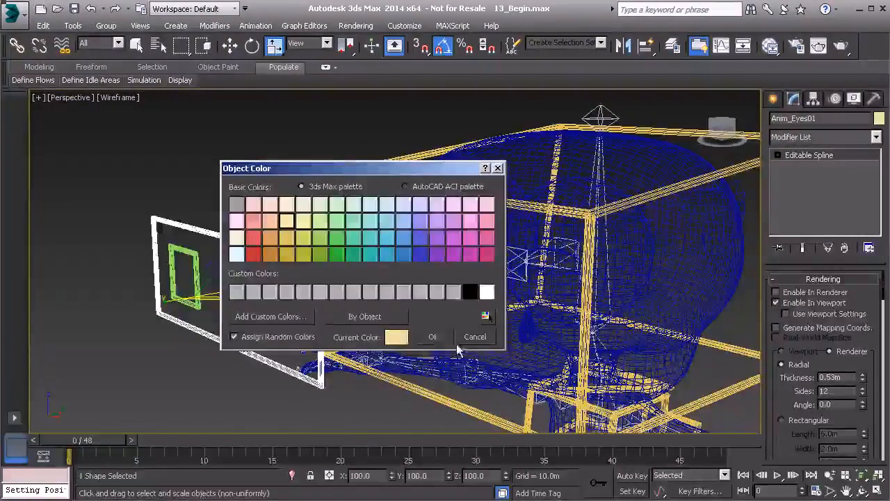
click(433, 337)
click(188, 175)
mouse_move(235, 218)
alt+middle_down()
mouse_move(252, 213)
mouse_move(232, 216)
alt+middle_up()
click(232, 222)
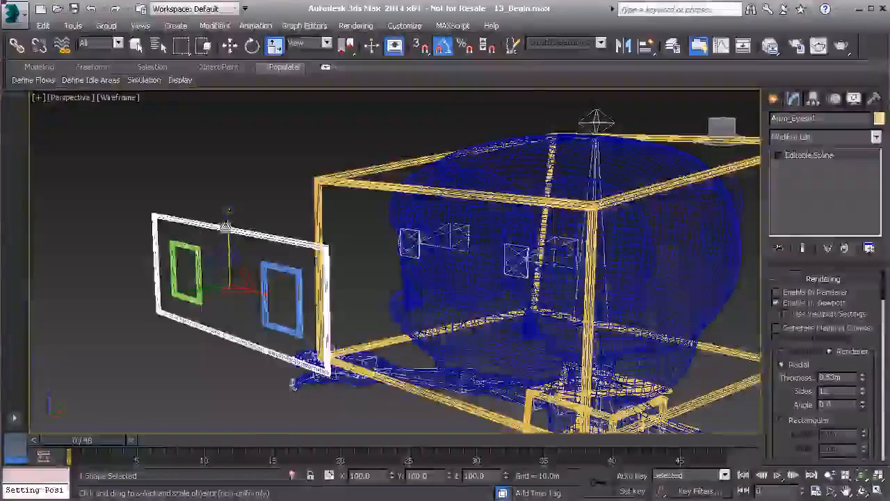
alt+middle_drag(237, 233, 208, 257)
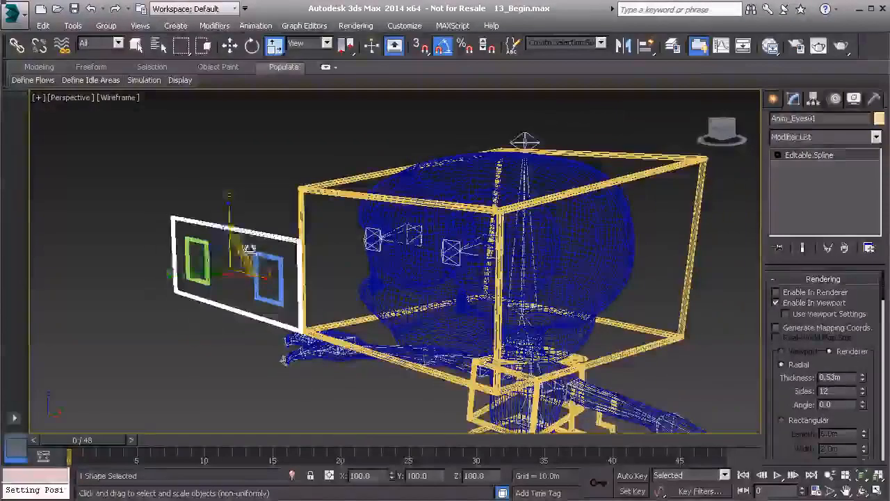
click(139, 183)
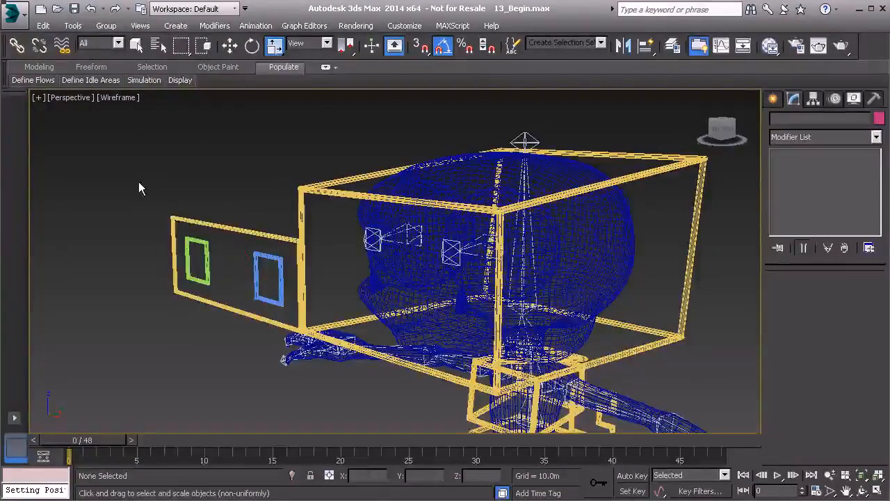
Select all three eye controllers together, freeze their transforms and deselect them.
alt+middle_drag(139, 182, 167, 229)
drag(151, 185, 251, 289)
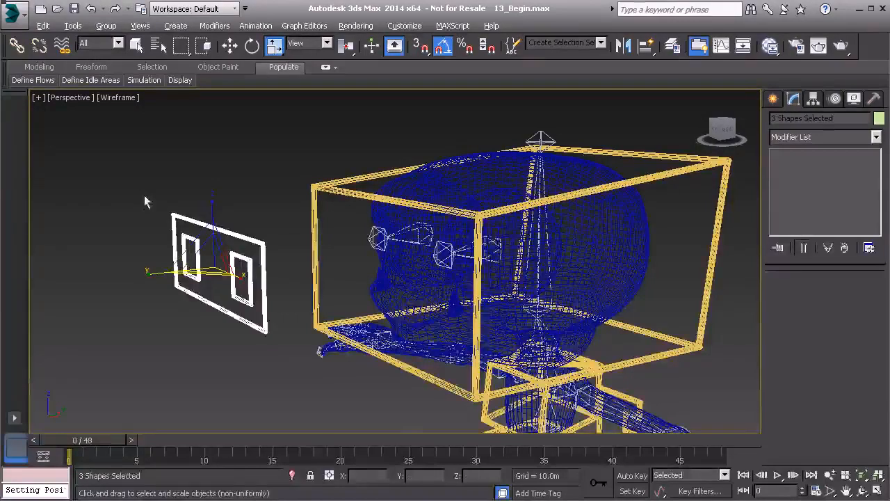
right_click(130, 177)
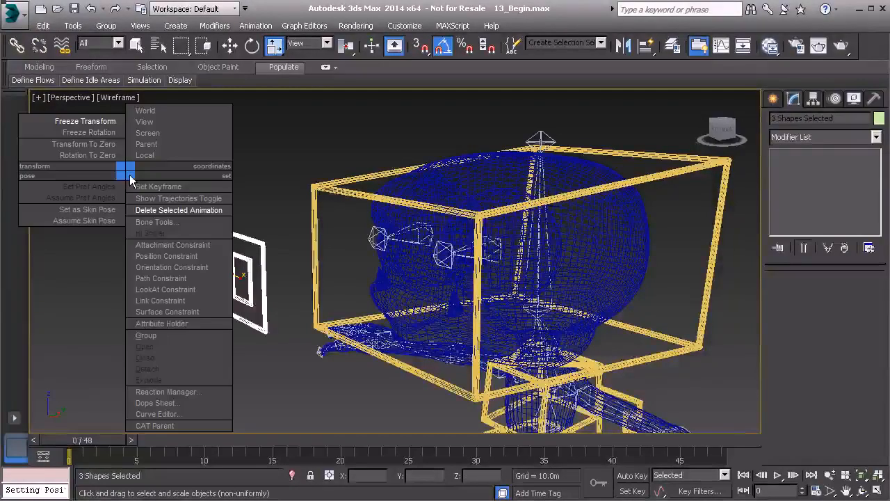
click(108, 123)
click(404, 379)
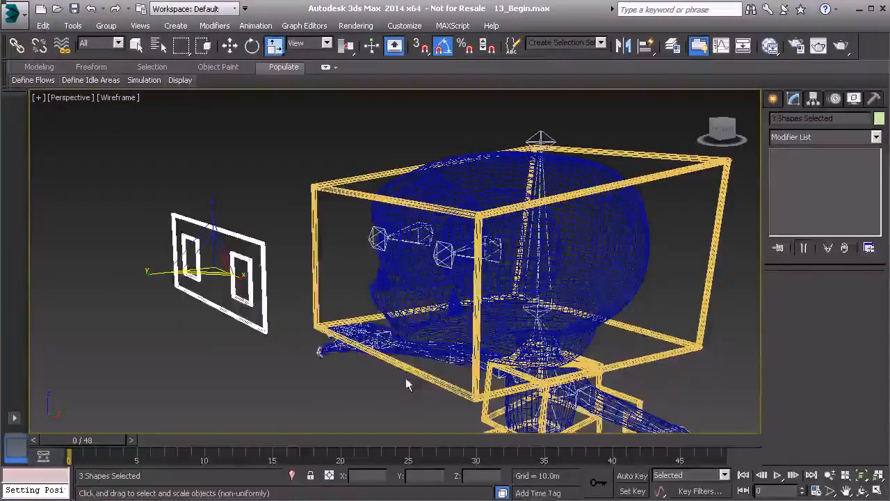
click(184, 230)
Link Anim_R_Eye01 and Anim_L_Eye01 to the surrounding Anim_Eyes01 rectangle as their parent.
alt+middle_drag(152, 269, 157, 272)
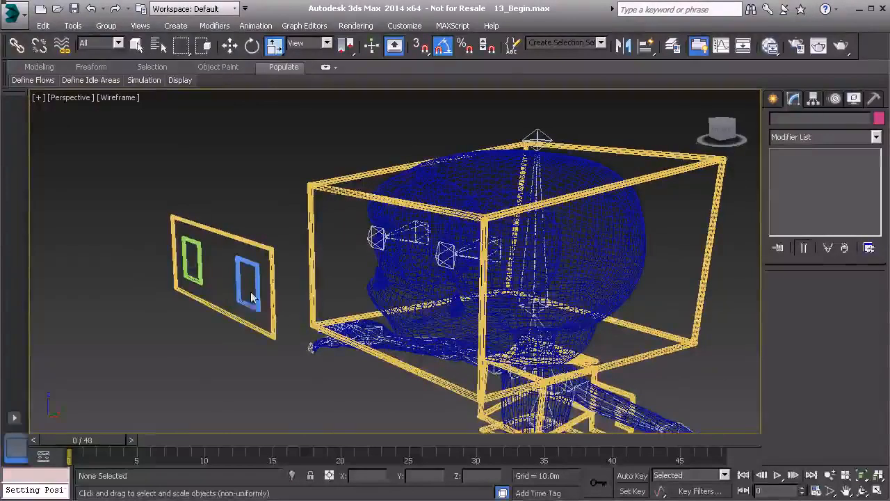
click(197, 259)
ctrl+click(257, 286)
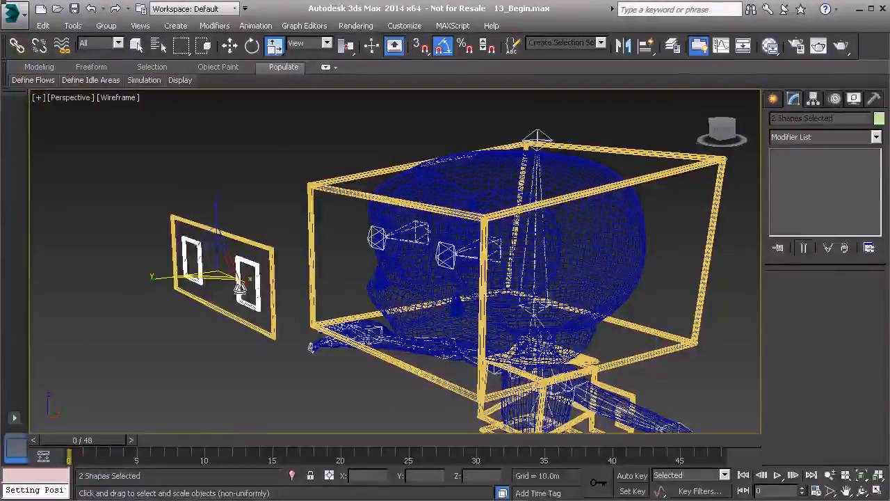
click(16, 45)
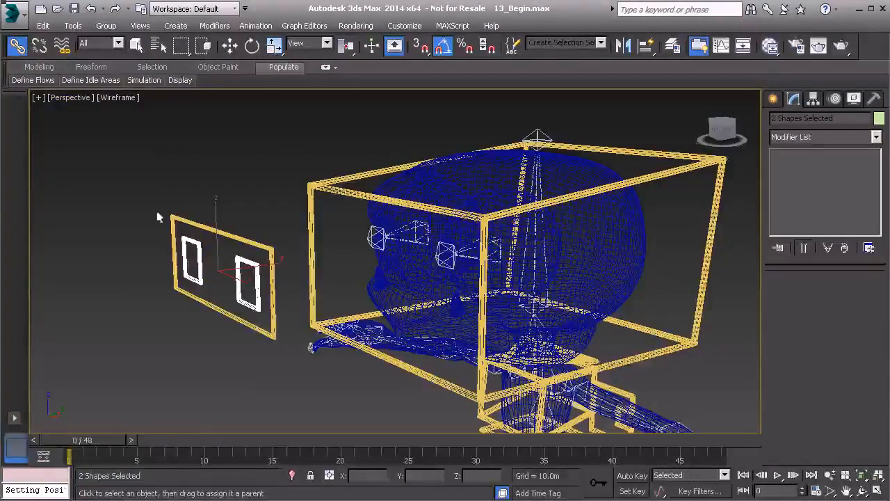
drag(199, 264, 223, 232)
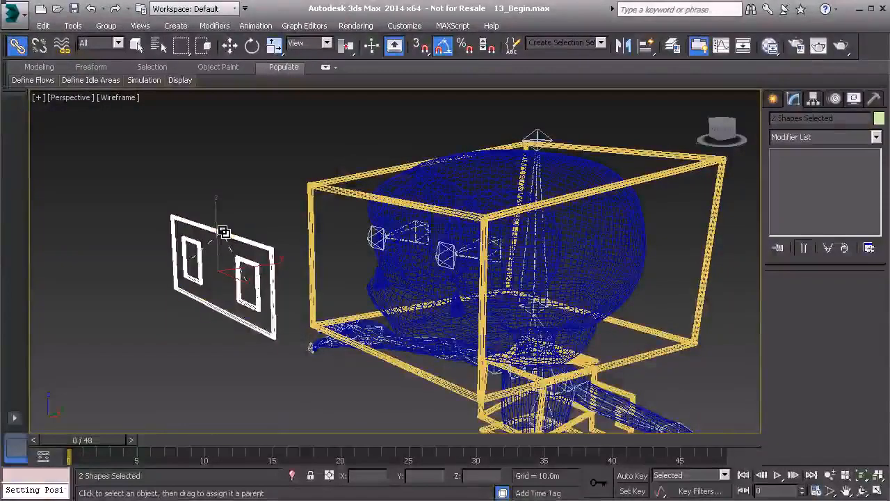
Apply Transform To Zero to the two linked eye squares.
alt+right_click(162, 160)
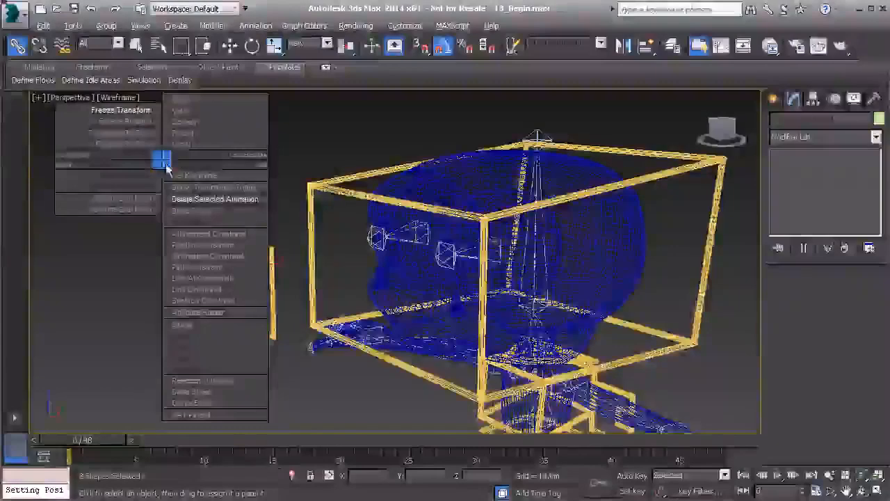
click(119, 135)
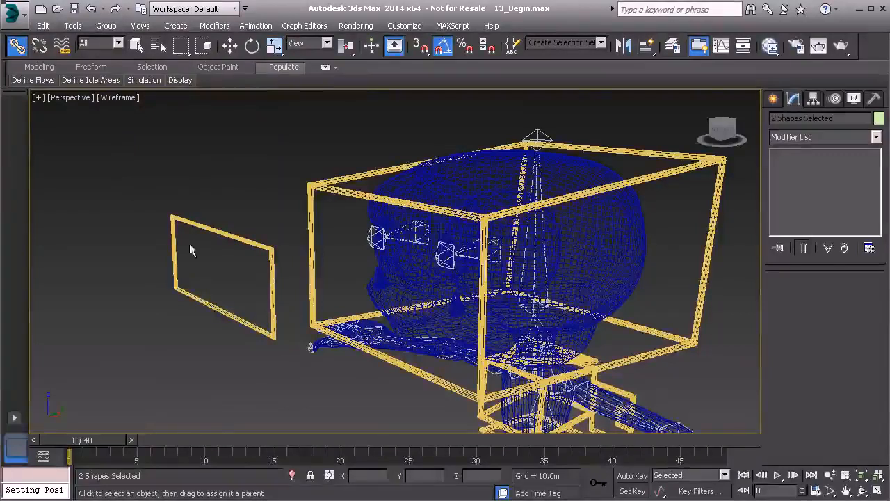
Freeze the transforms of the two eye squares again and apply Transform To Zero to them.
alt+middle_drag(209, 282, 262, 350)
scroll(220, 329, down, 5)
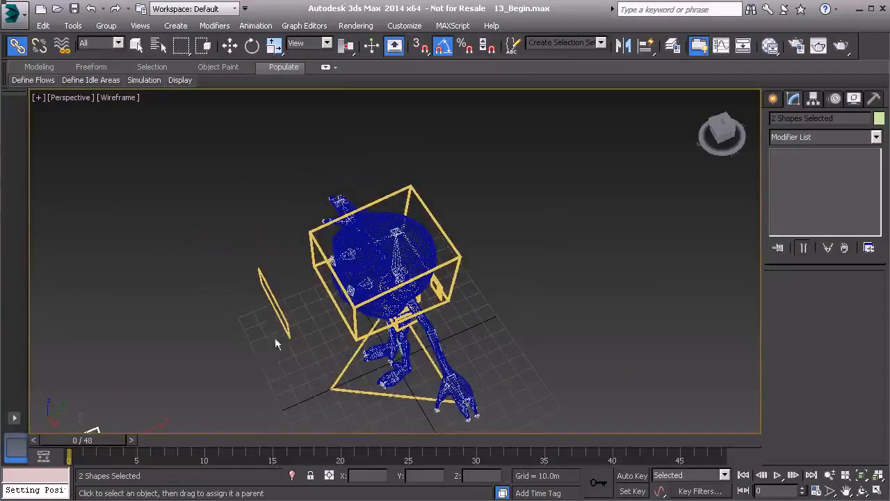
alt+middle_drag(271, 300, 282, 286)
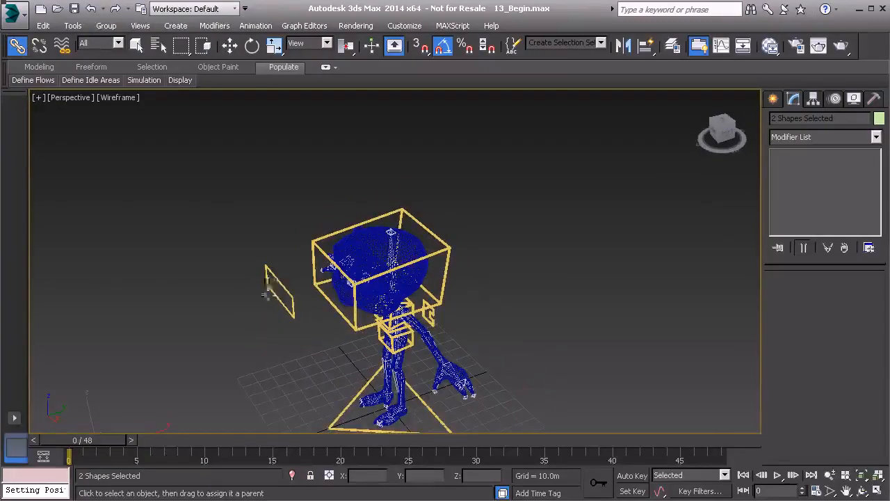
scroll(269, 324, up, 5)
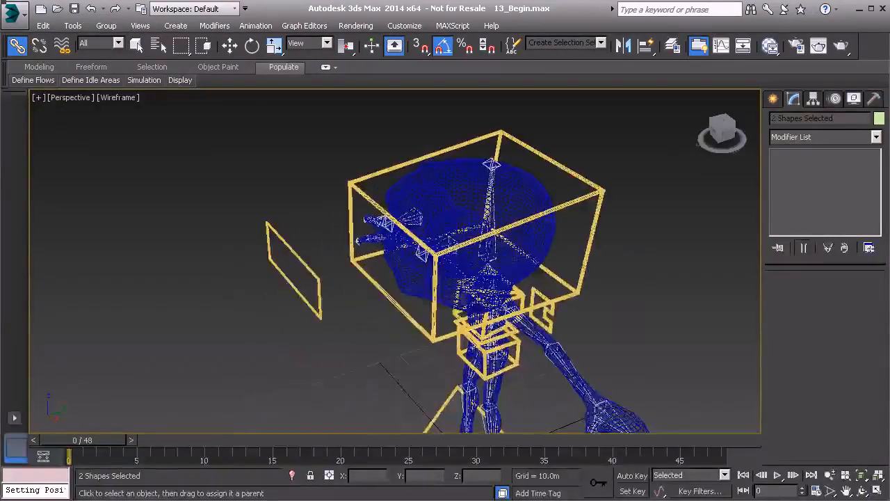
alt+middle_drag(301, 229, 256, 245)
drag(257, 306, 278, 278)
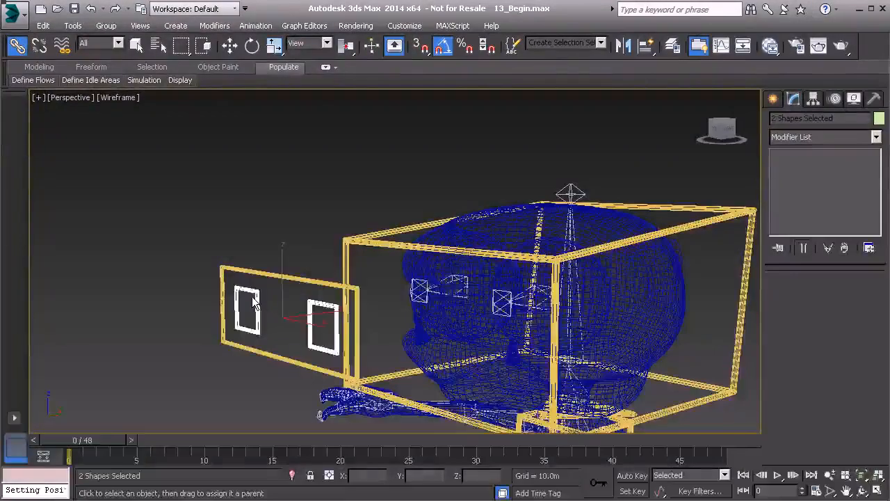
right_click(208, 213)
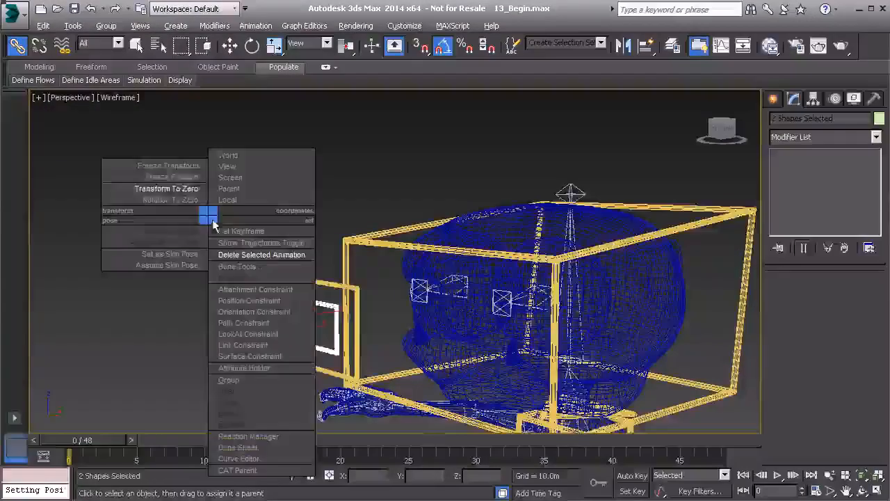
click(175, 167)
click(400, 379)
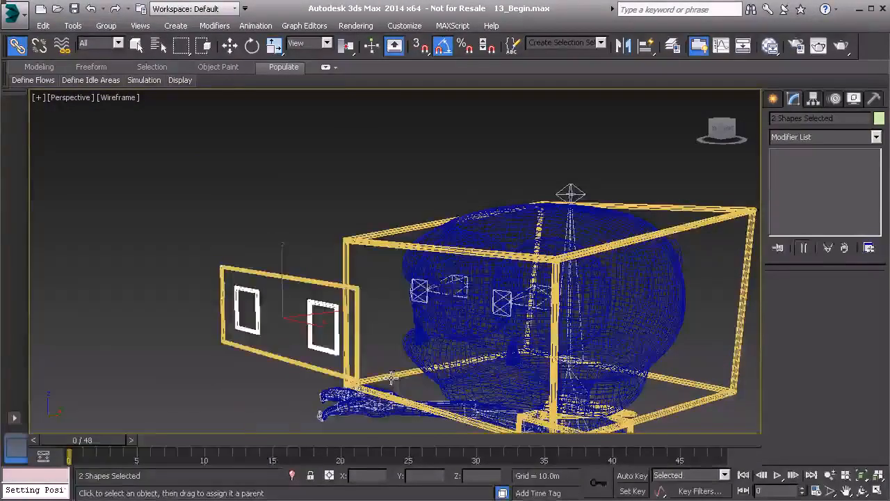
right_click(171, 205)
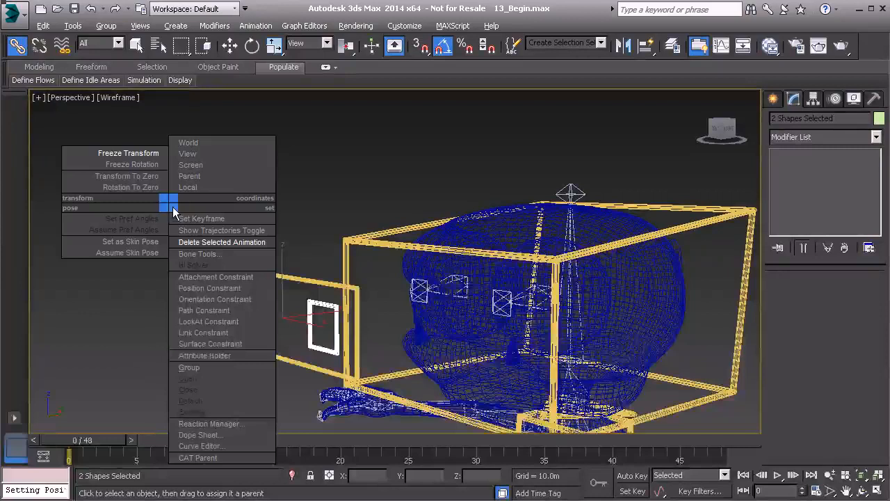
click(139, 183)
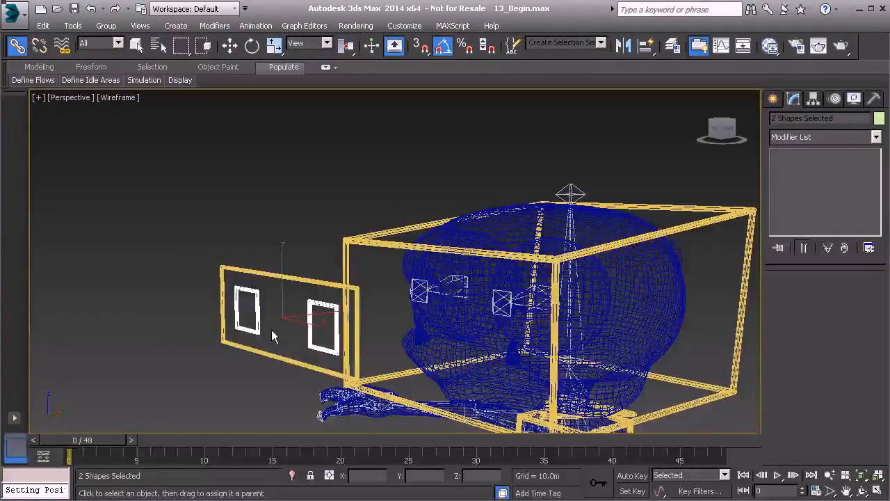
Link the Anim_Eyes01 rectangle to the large triangular controller at the character's feet as its parent.
scroll(177, 267, down, 6)
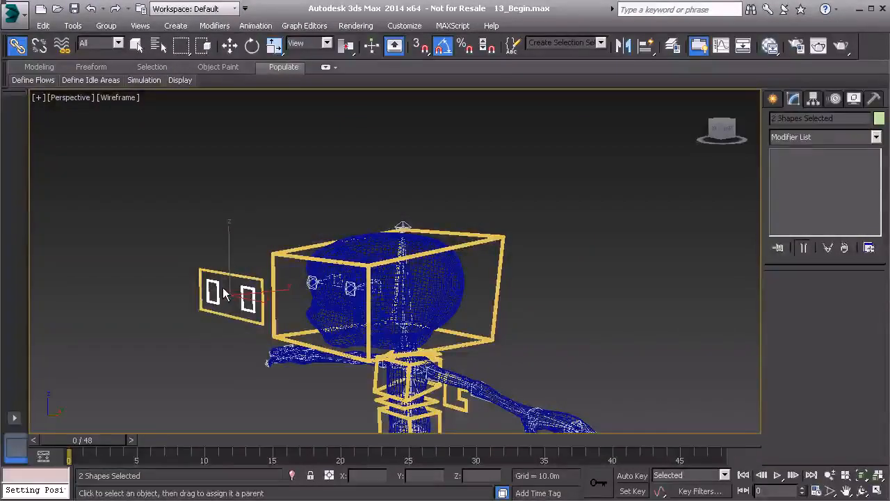
alt+middle_drag(201, 271, 196, 227)
scroll(185, 292, down, 2)
click(201, 228)
drag(196, 201, 208, 245)
drag(278, 419, 280, 417)
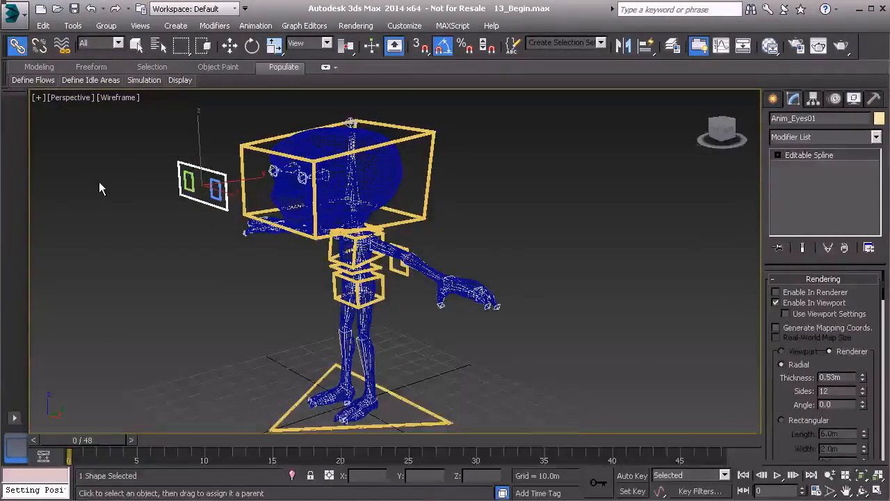
Freeze the transforms of Anim_Eyes01, accepting the extra controller layer.
middle_drag(99, 182, 79, 237)
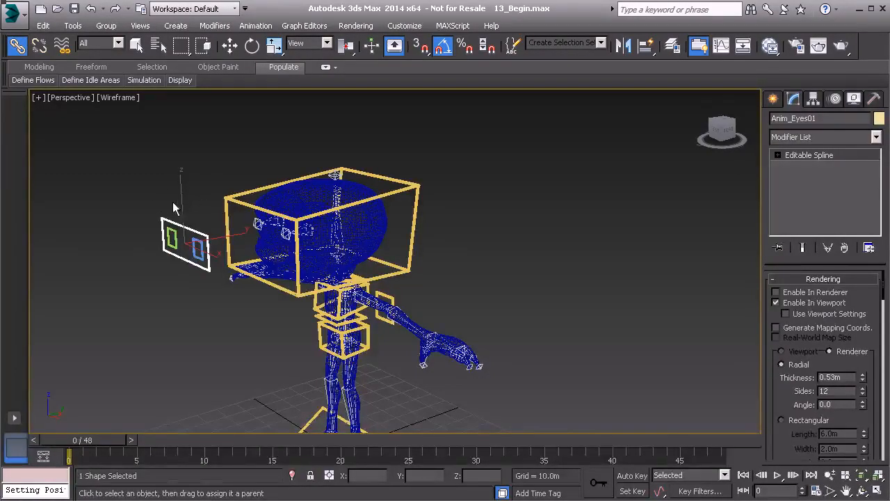
middle_drag(181, 259, 193, 239)
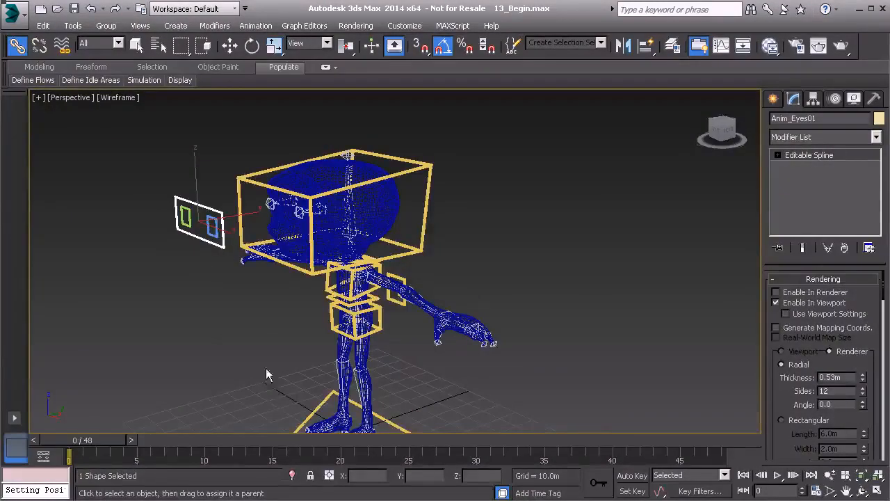
right_click(125, 167)
click(80, 111)
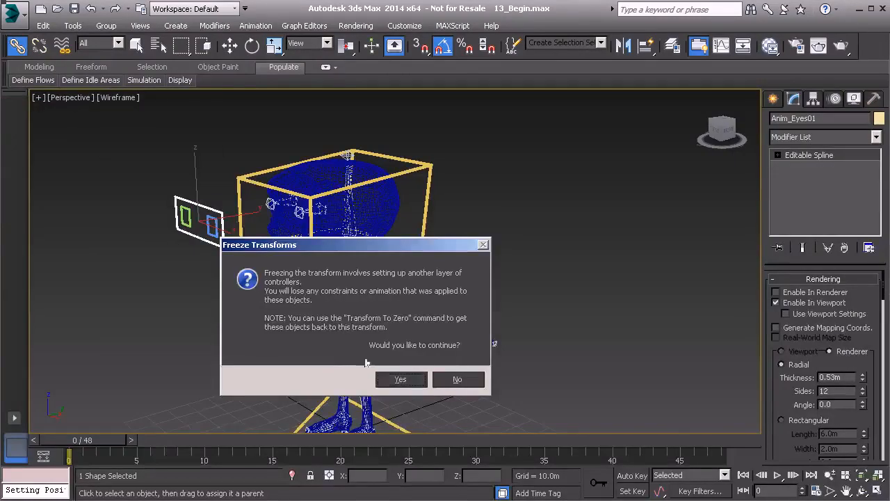
click(400, 381)
Add a LookAt Constraint to the left eye bone, Bn_L_Eye01, with the blue Anim_L_Eye01 square as its target.
middle_drag(206, 222, 255, 195)
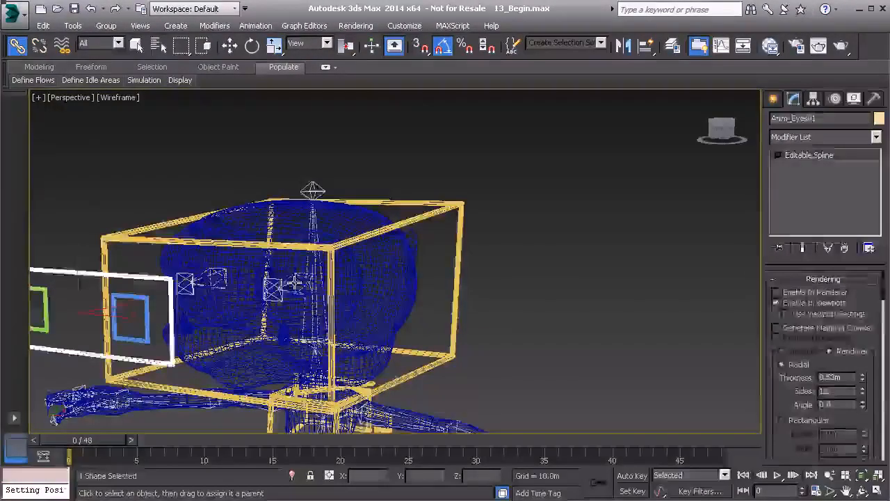
click(295, 281)
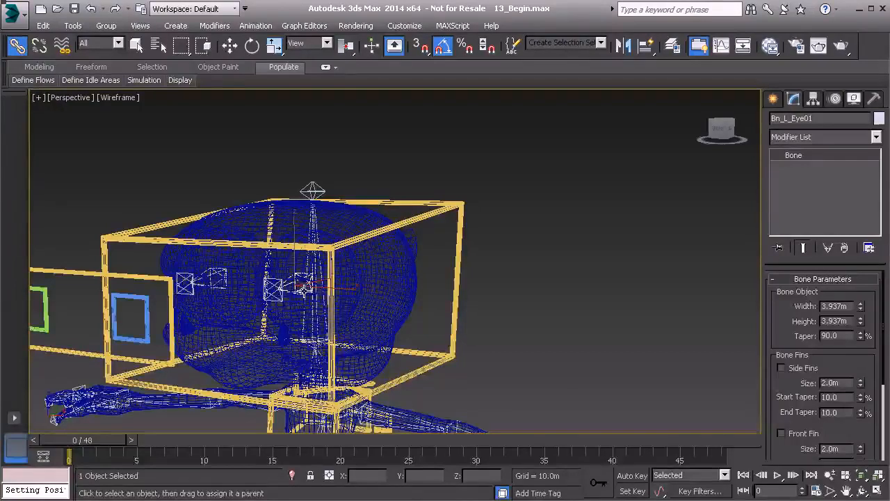
key(w)
alt+middle_drag(389, 174, 152, 287)
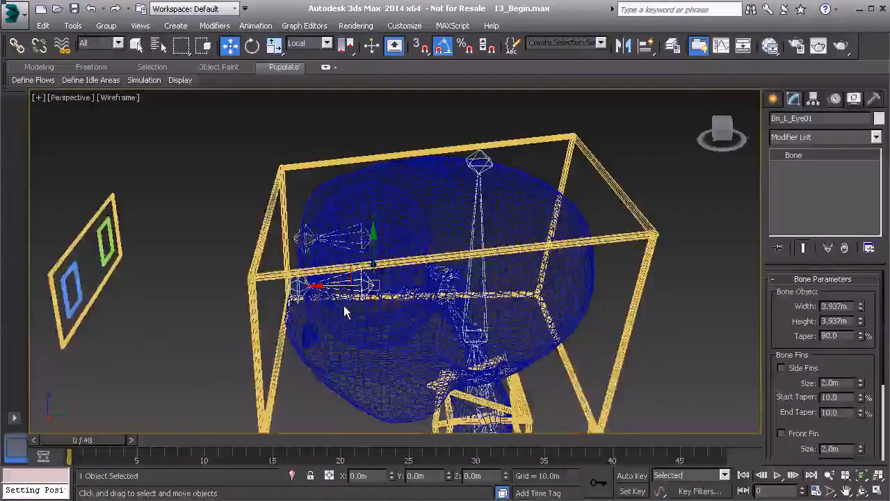
mouse_move(272, 301)
alt+middle_down()
mouse_move(304, 312)
mouse_move(266, 294)
alt+middle_up()
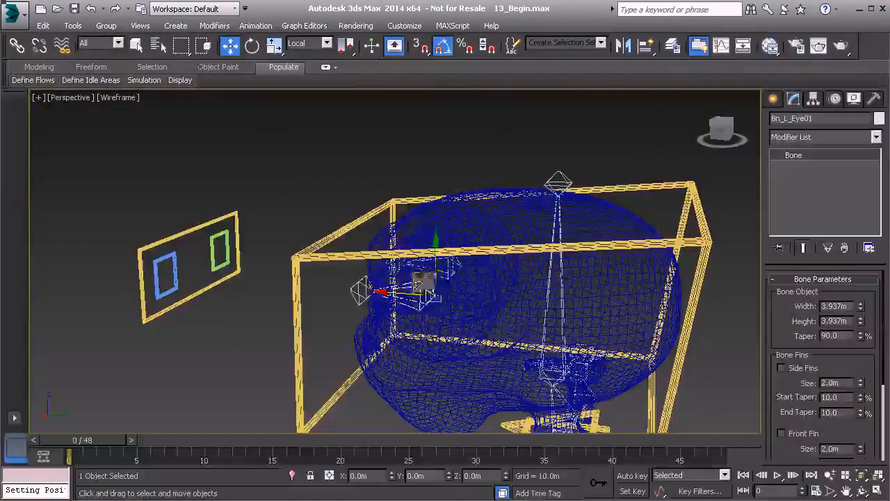
click(263, 26)
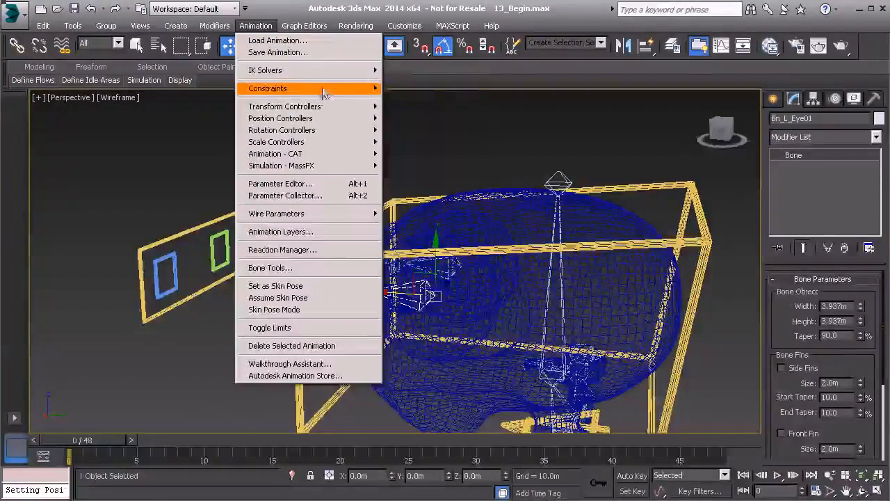
mouse_move(327, 89)
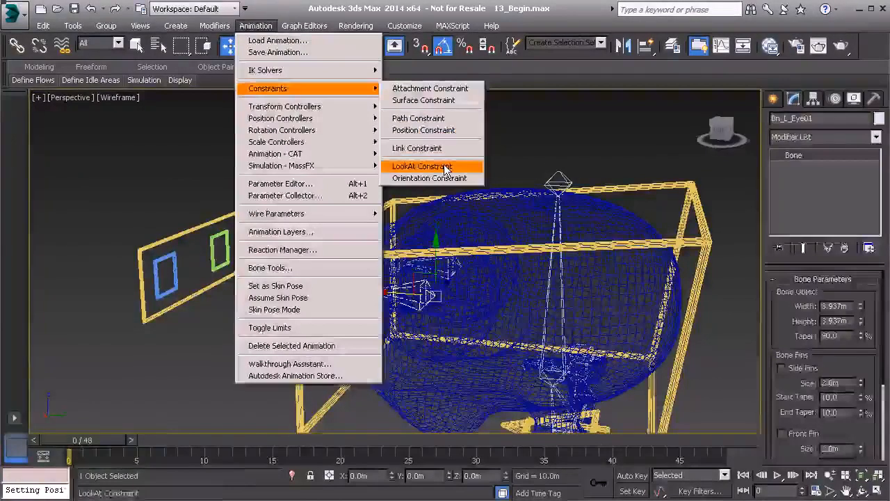
click(443, 166)
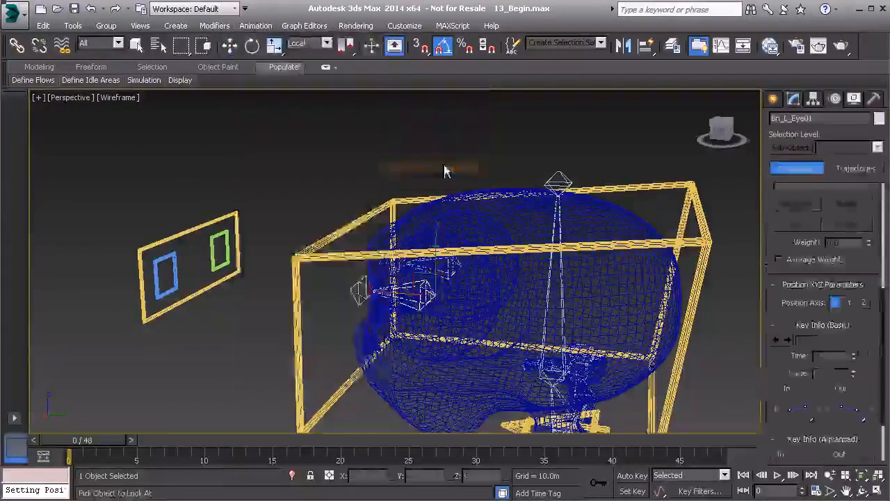
click(176, 269)
Examine the left eye bone's orientation and its aim toward the blue square from several angles with the head shaded.
alt+middle_drag(176, 270, 306, 264)
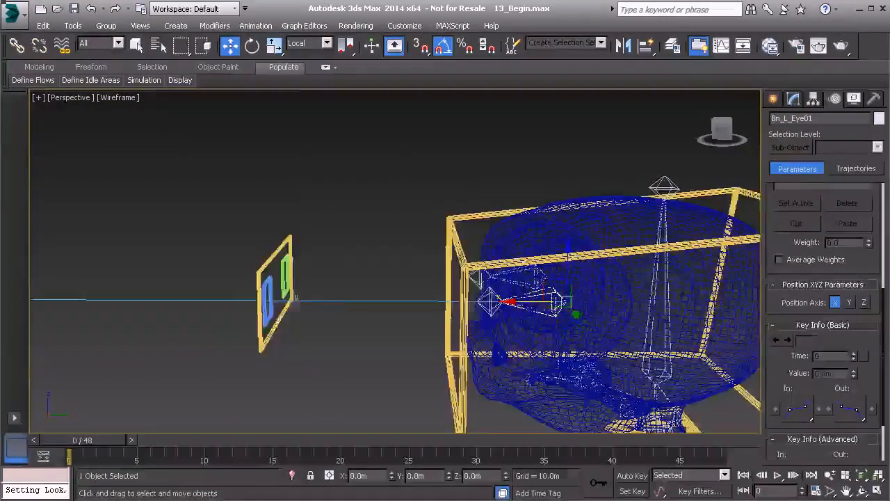
alt+middle_drag(404, 314, 433, 314)
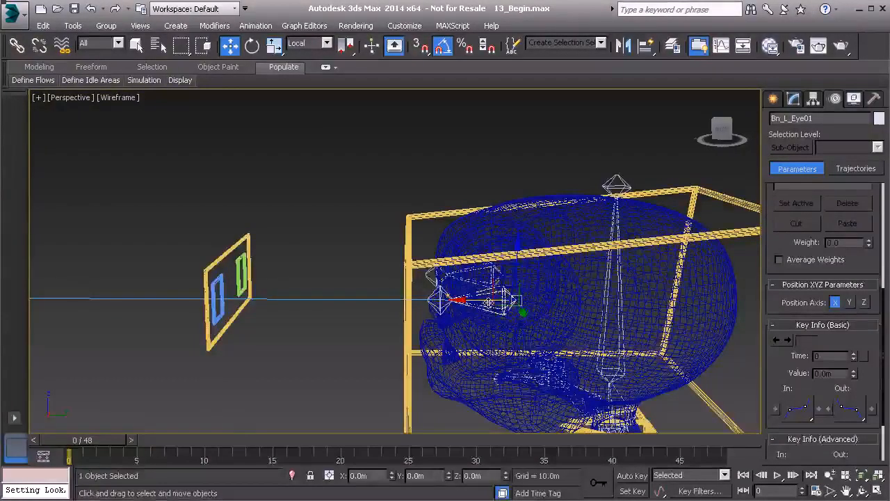
mouse_move(445, 298)
alt+middle_down()
mouse_move(462, 291)
mouse_move(414, 289)
alt+middle_up()
key(F3)
scroll(414, 289, up, 5)
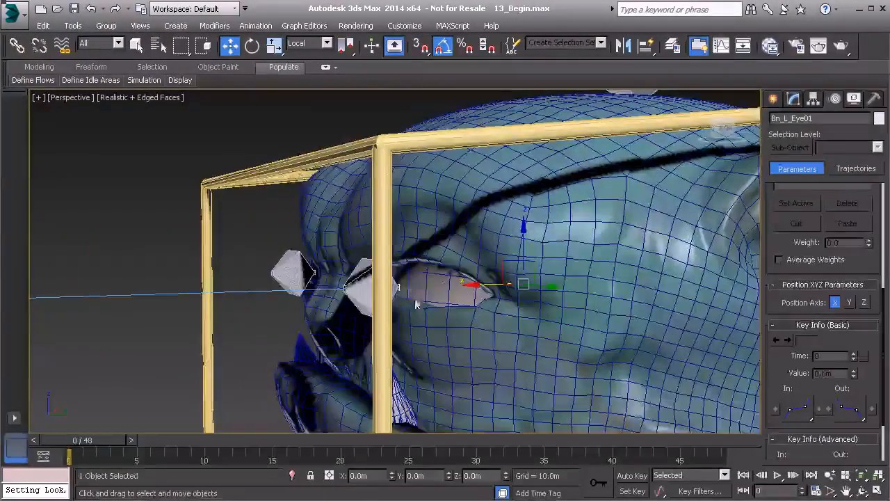
scroll(418, 301, down, 5)
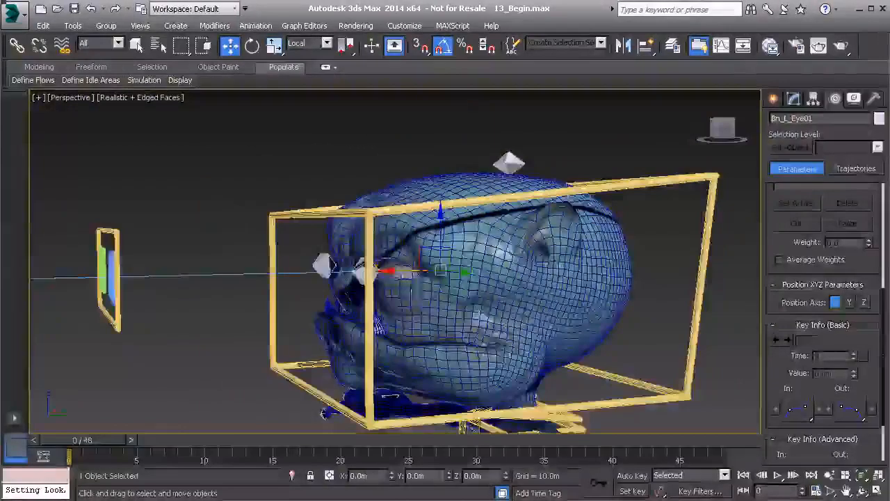
alt+middle_drag(399, 288, 412, 290)
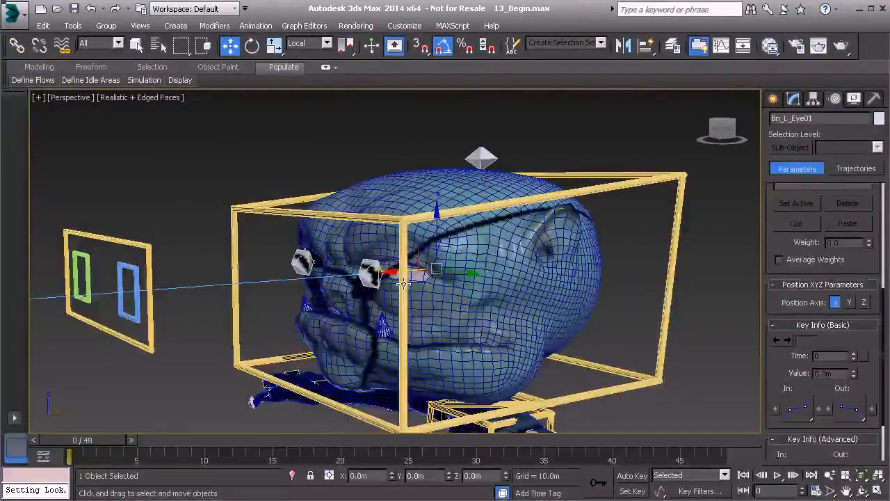
Show the rotation controller list of Bn_L_Eye01 and the parameters of its LookAt Constraint.
drag(774, 346, 771, 263)
scroll(769, 225, up, 5)
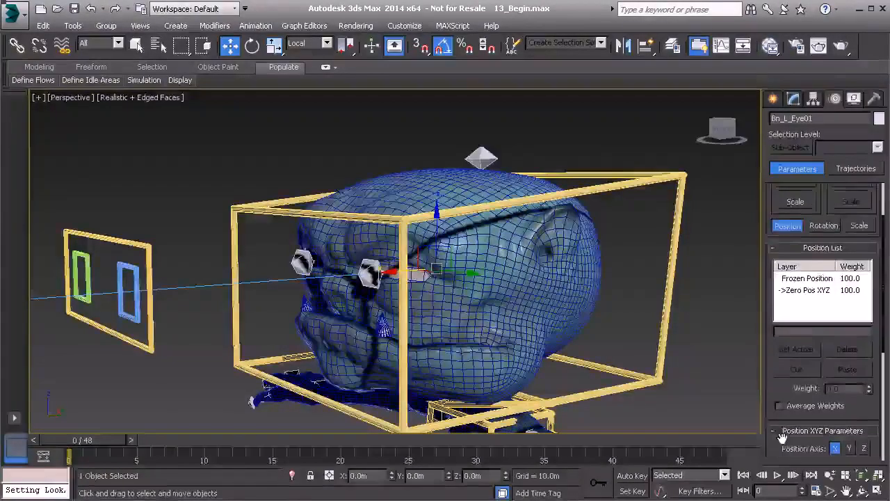
click(826, 224)
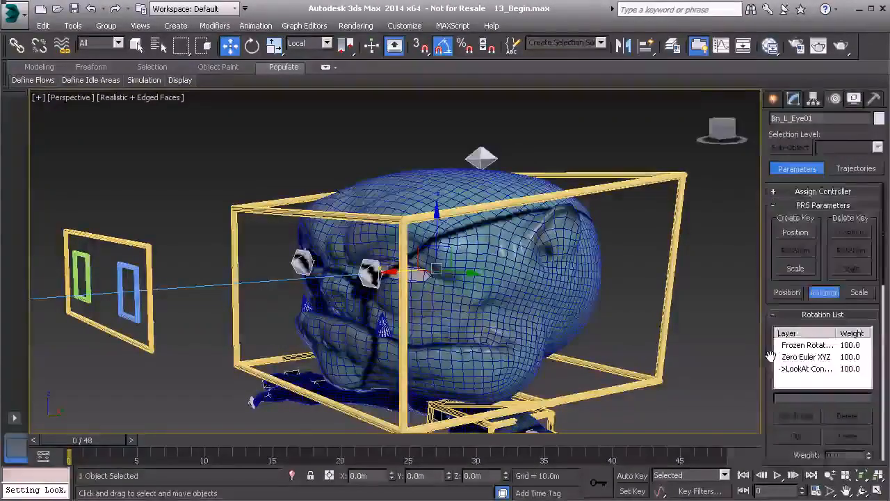
scroll(771, 356, down, 7)
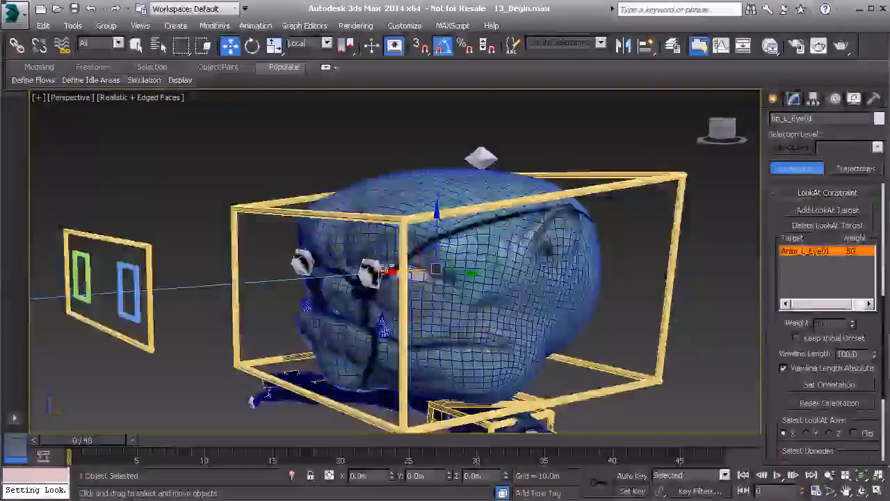
Test the left eye's tracking by moving Anim_L_Eye01, and undo the move.
click(136, 272)
alt+middle_drag(181, 301, 212, 301)
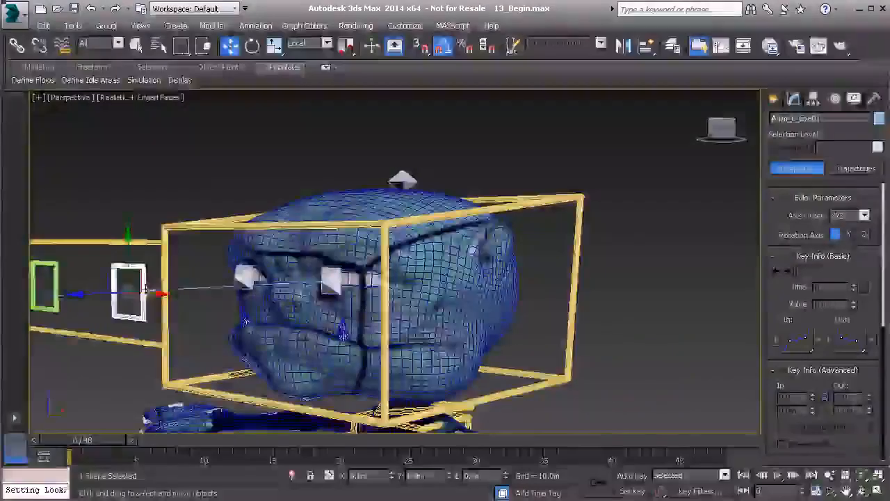
drag(138, 295, 127, 259)
key(ctrl+z)
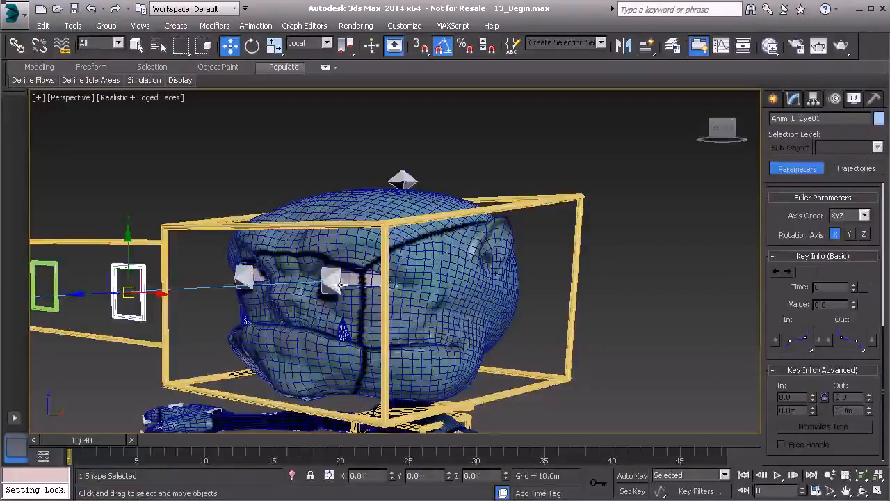
Return to wireframe shading and set the Upnode Control of Bn_L_Eye01's LookAt Constraint to LookAt.
alt+middle_drag(302, 279, 458, 252)
key(F3)
click(472, 254)
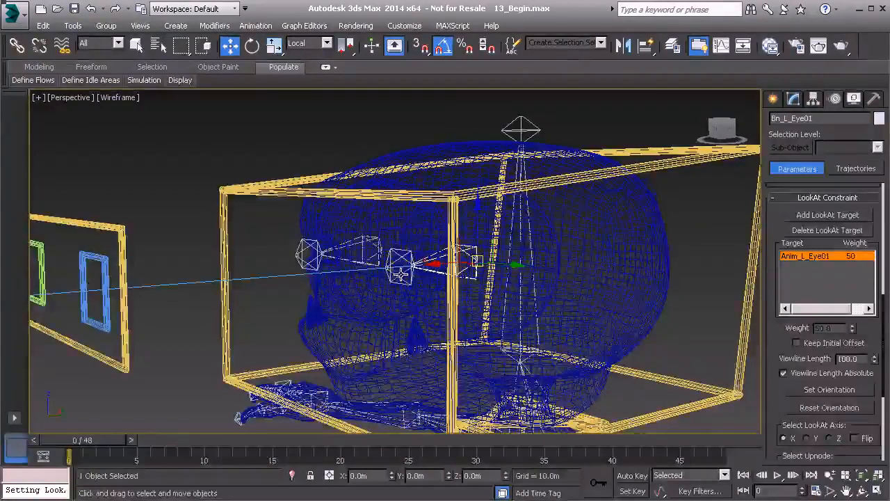
drag(778, 432, 807, 325)
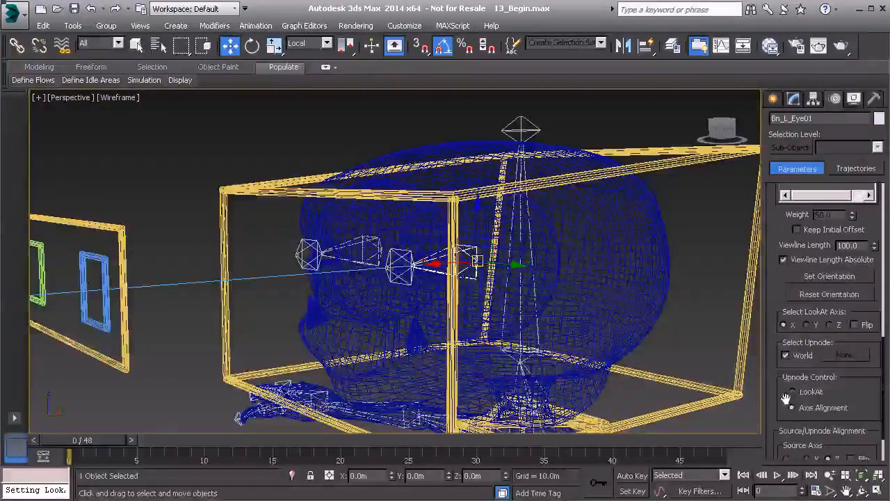
scroll(781, 348, down, 2)
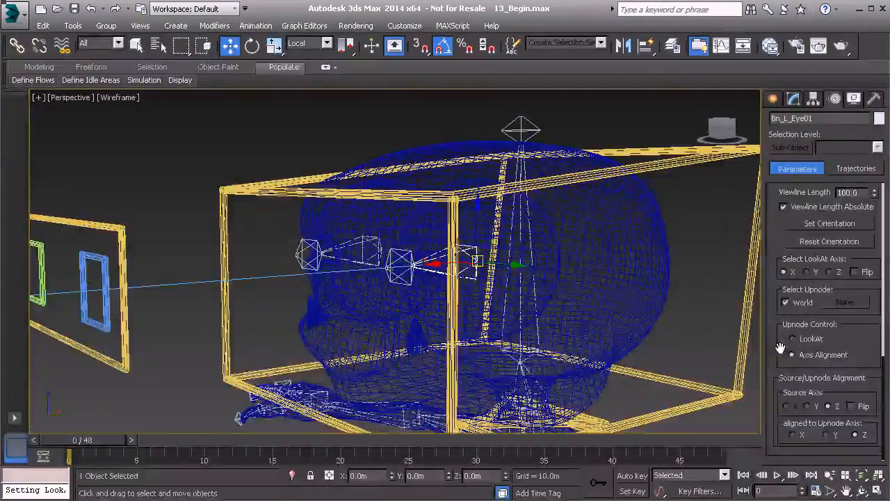
click(828, 406)
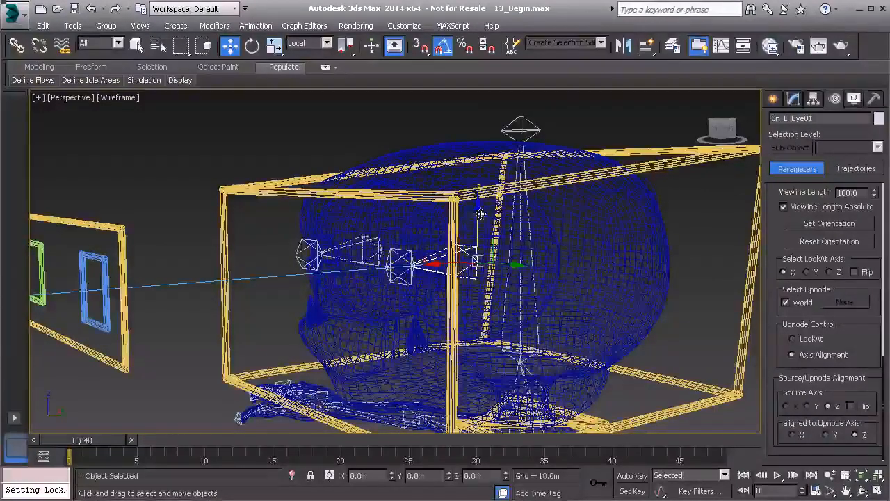
click(810, 339)
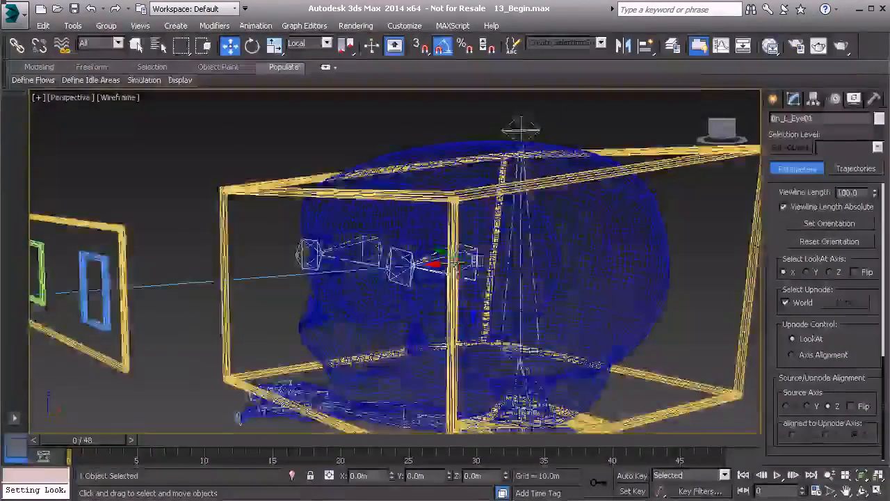
Create a Point helper displayed as a cross in the open space in front of the head.
alt+middle_drag(410, 299, 452, 299)
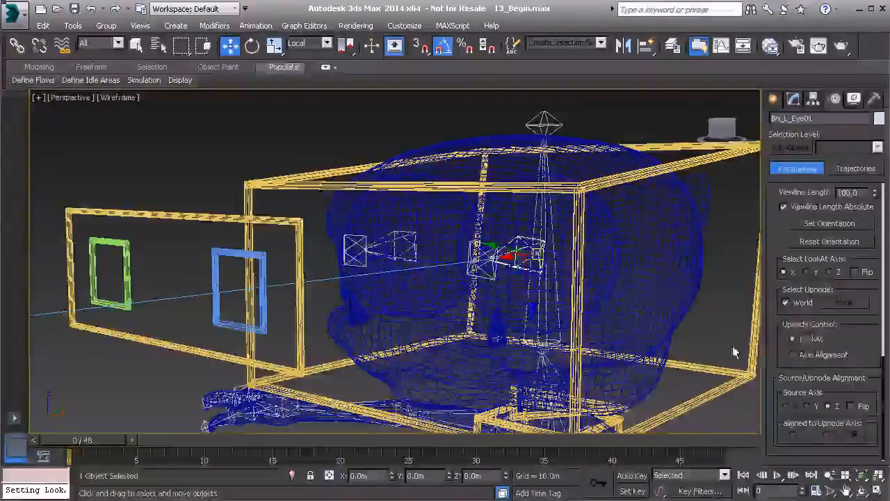
alt+middle_drag(696, 341, 751, 340)
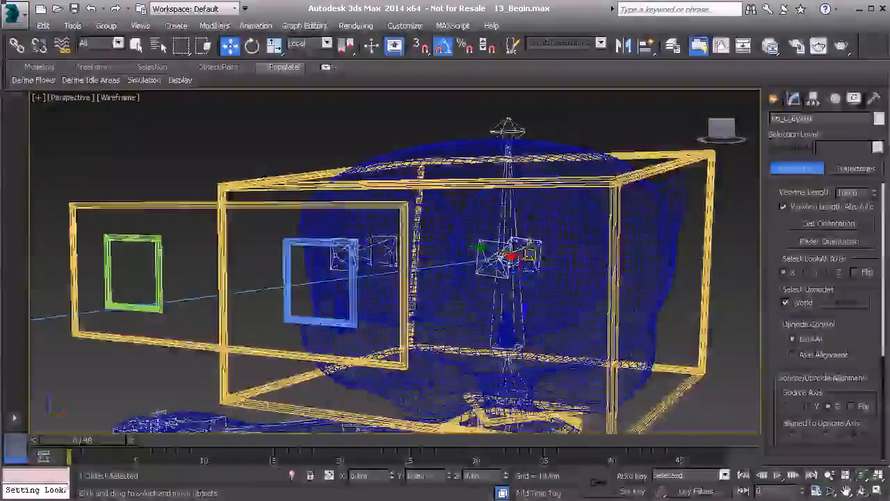
alt+middle_drag(554, 275, 569, 249)
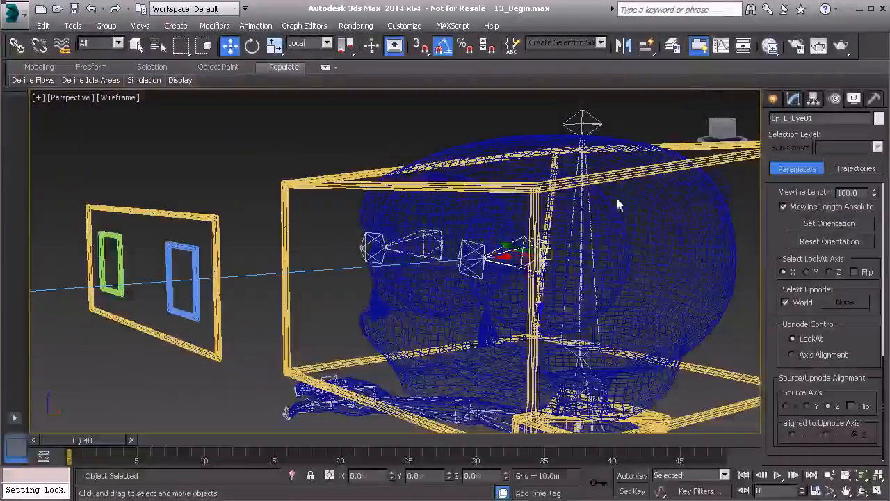
click(773, 98)
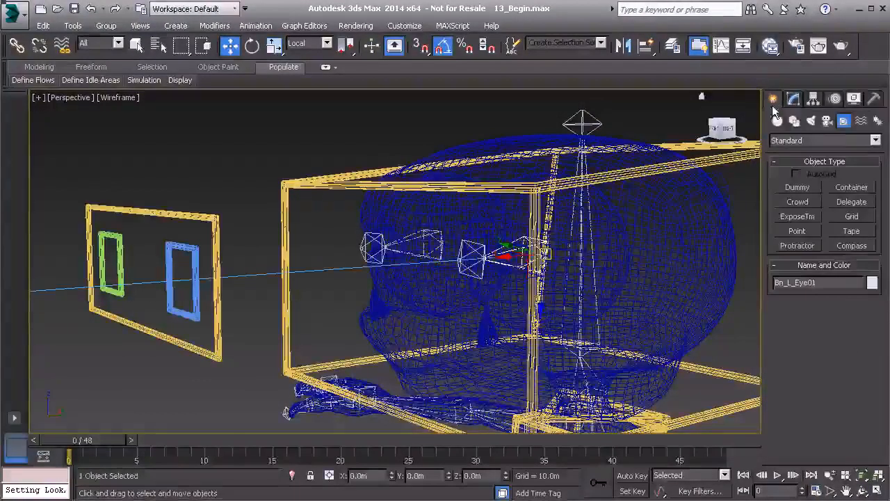
click(796, 231)
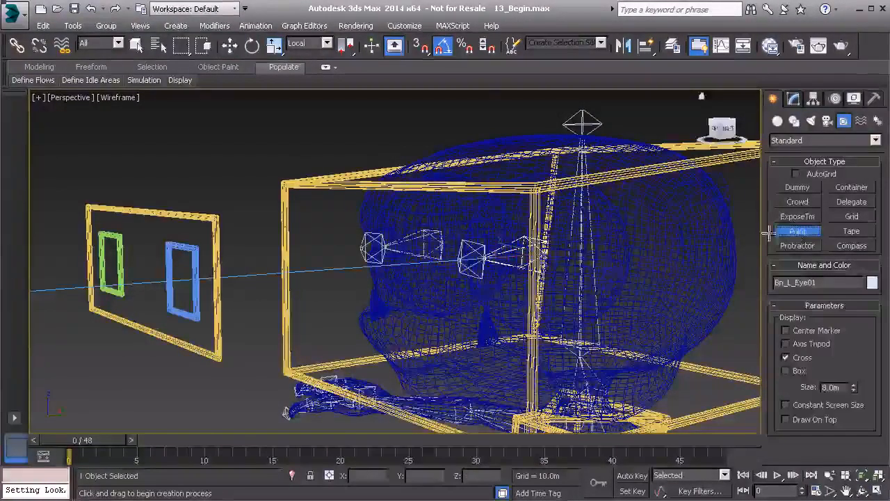
click(261, 367)
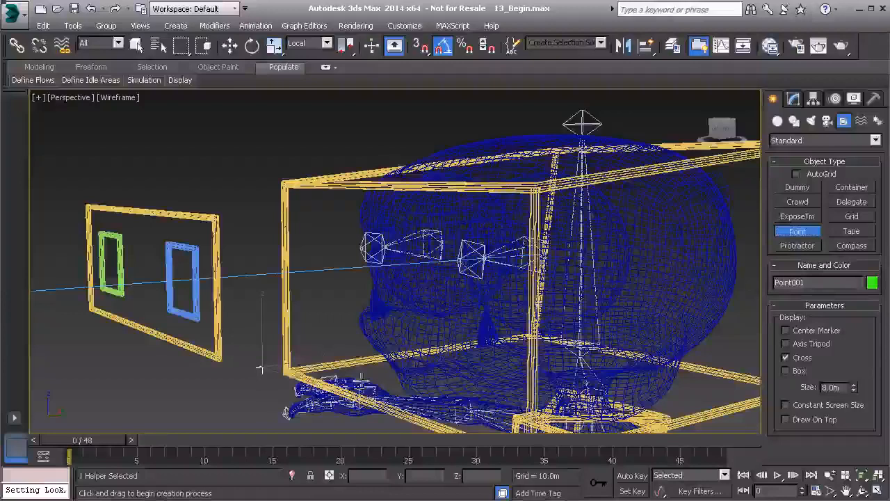
right_click(326, 339)
Align the new point helper to the left eye bone and raise it straight up above the bone.
alt+middle_drag(326, 332, 354, 242)
key(alt+a)
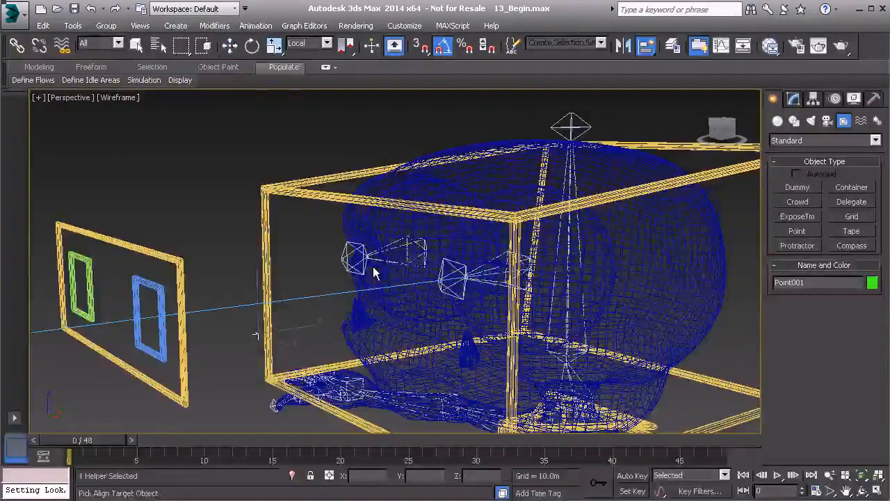
click(494, 258)
alt+middle_drag(557, 275, 509, 282)
drag(531, 210, 530, 150)
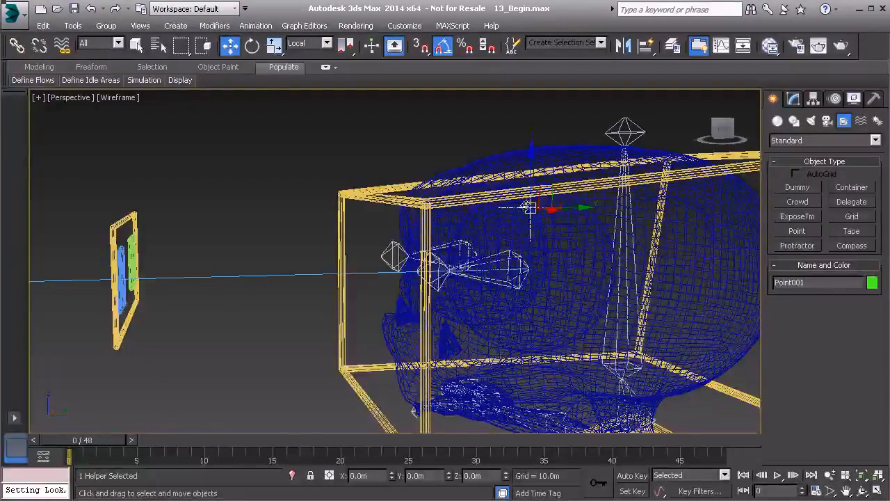
drag(532, 152, 532, 153)
Place a copy of the point helper about 7.2 m above the right eye bone, aligned to that bone.
alt+middle_drag(521, 166, 424, 255)
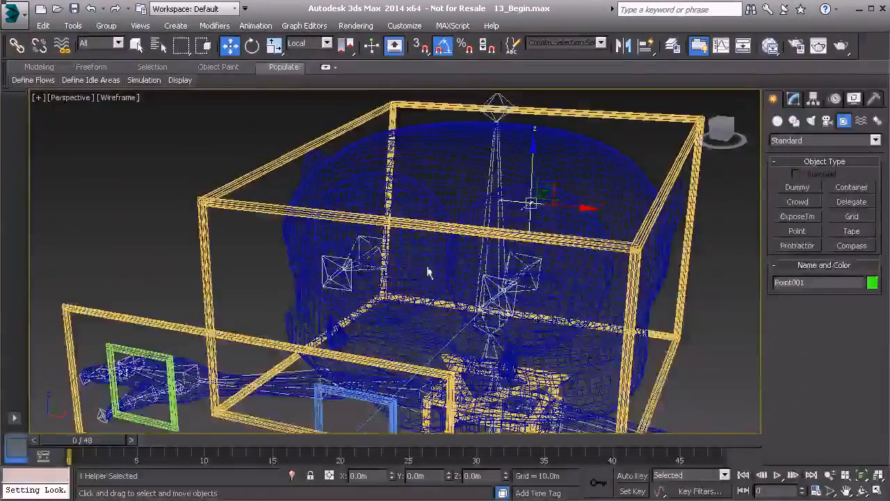
key(ctrl+v)
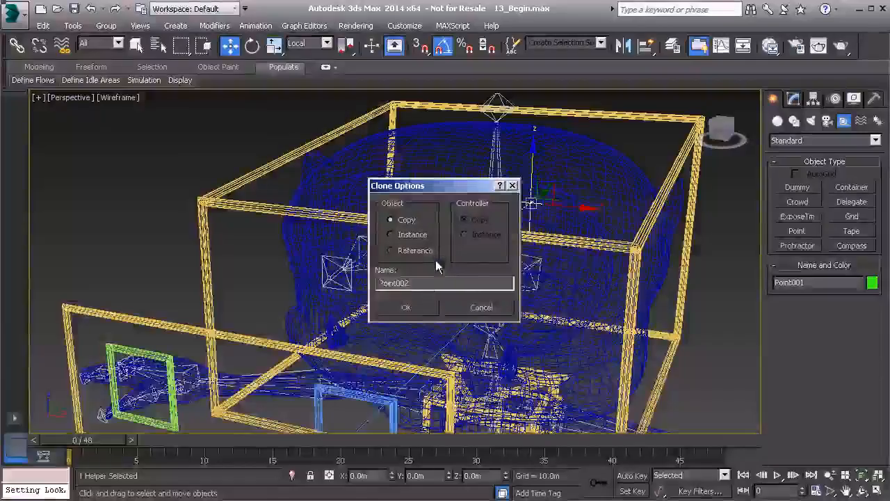
click(416, 305)
click(380, 240)
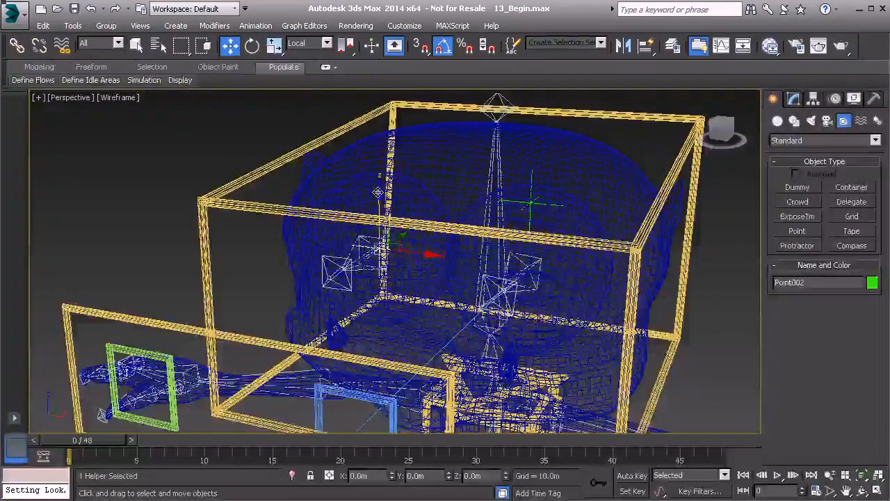
alt+middle_drag(378, 197, 382, 236)
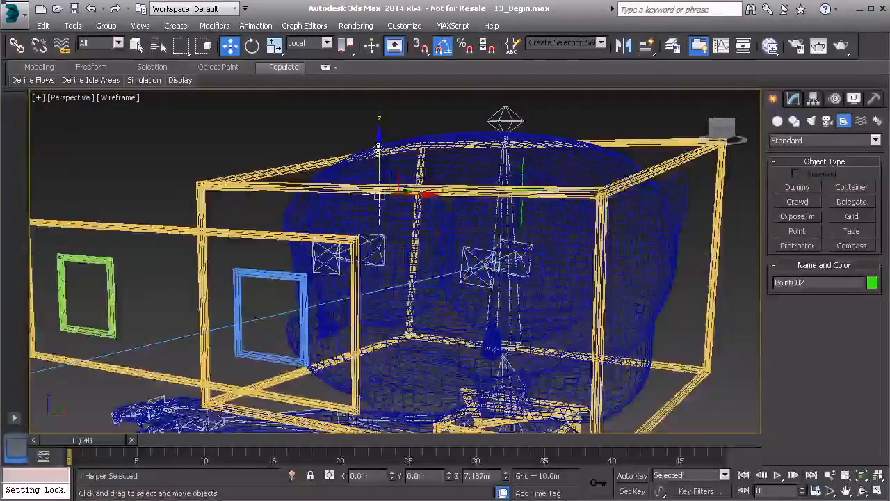
alt+middle_drag(381, 205, 436, 221)
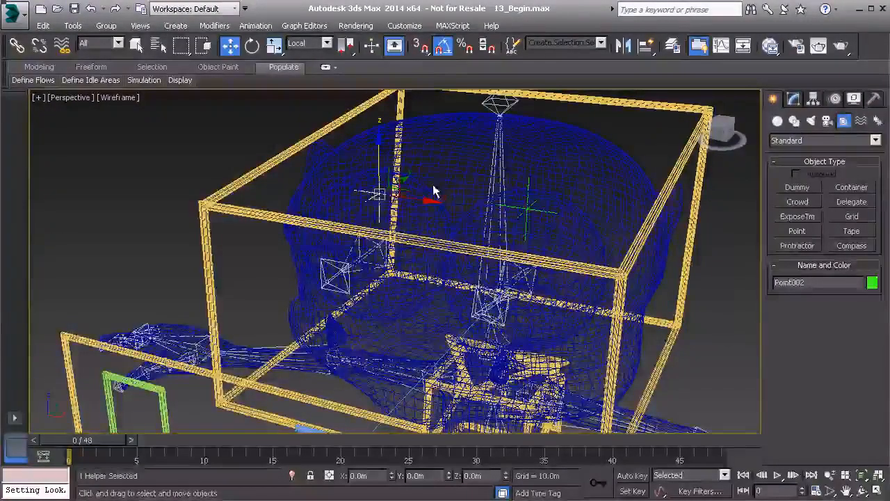
Switch snapping to Pivot only and snap the right helper vertically to the left helper's height.
right_click(425, 48)
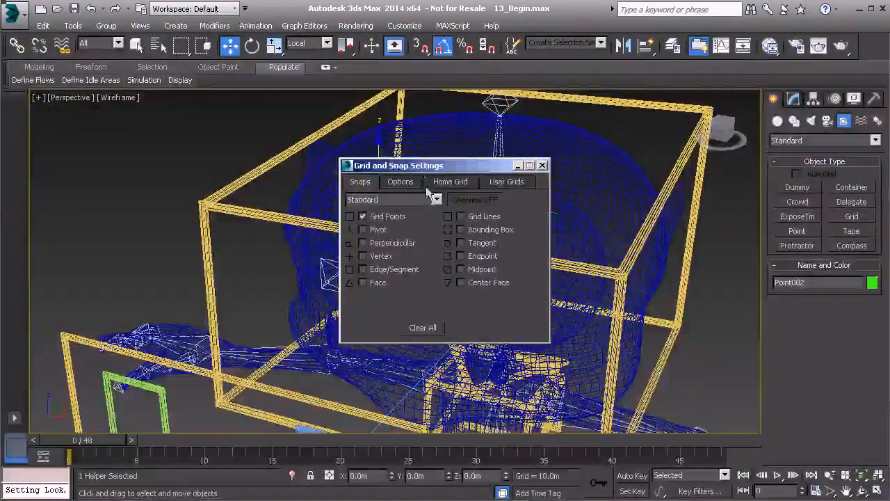
click(378, 230)
click(380, 218)
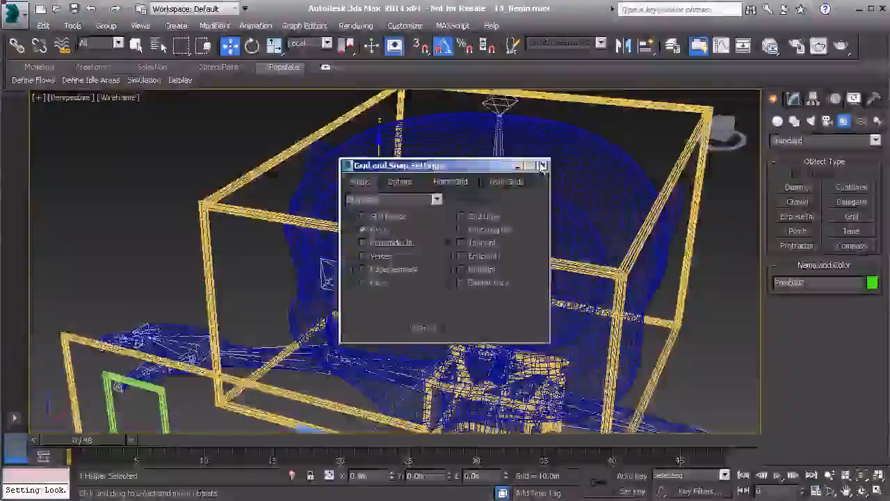
click(541, 166)
key(s)
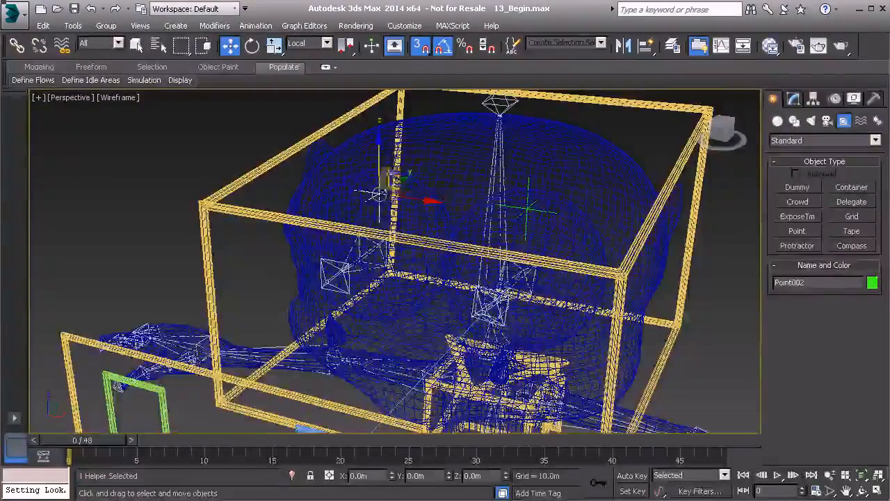
drag(379, 139, 528, 210)
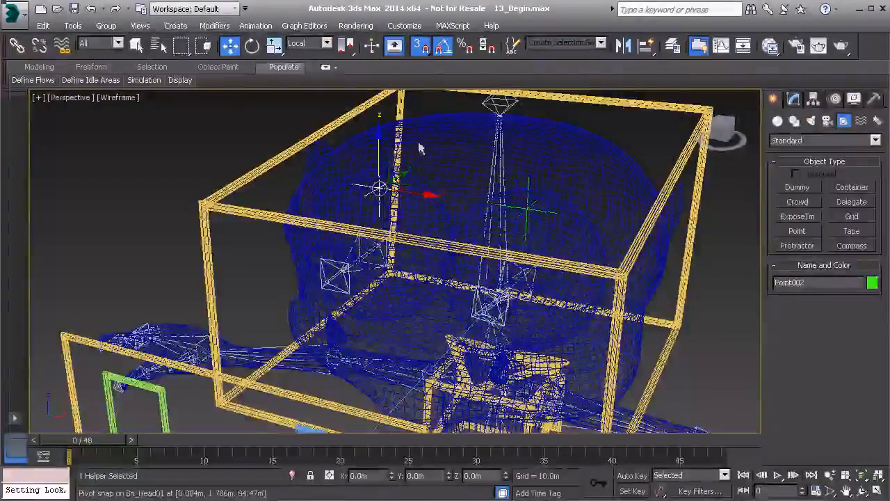
Restore the snap setting to Grid Points and turn 3D snapping off.
right_click(422, 47)
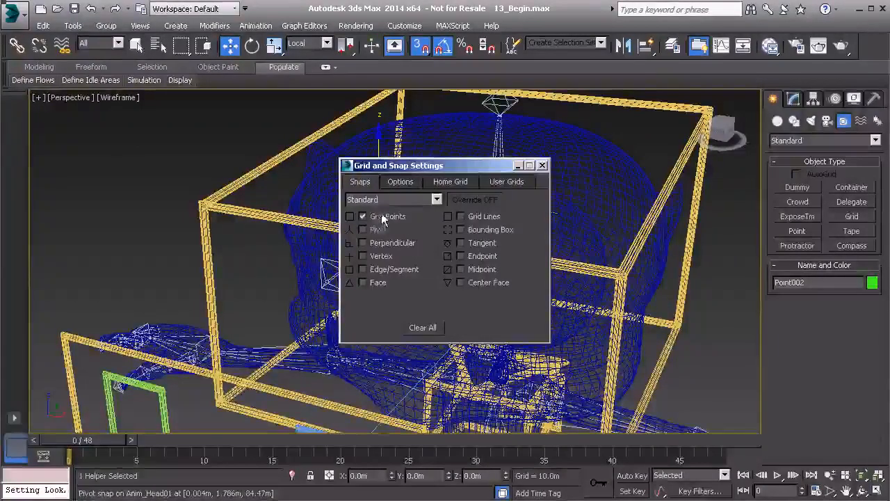
click(542, 165)
alt+middle_drag(417, 230, 369, 226)
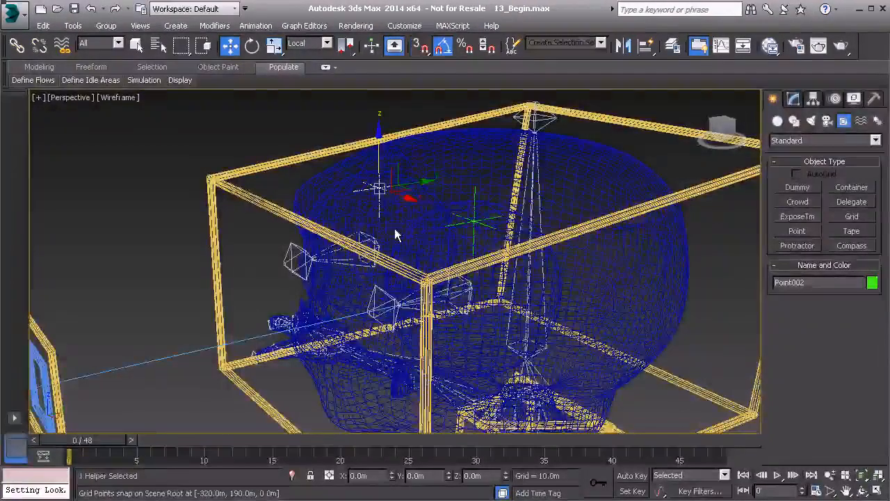
middle_drag(400, 194, 408, 226)
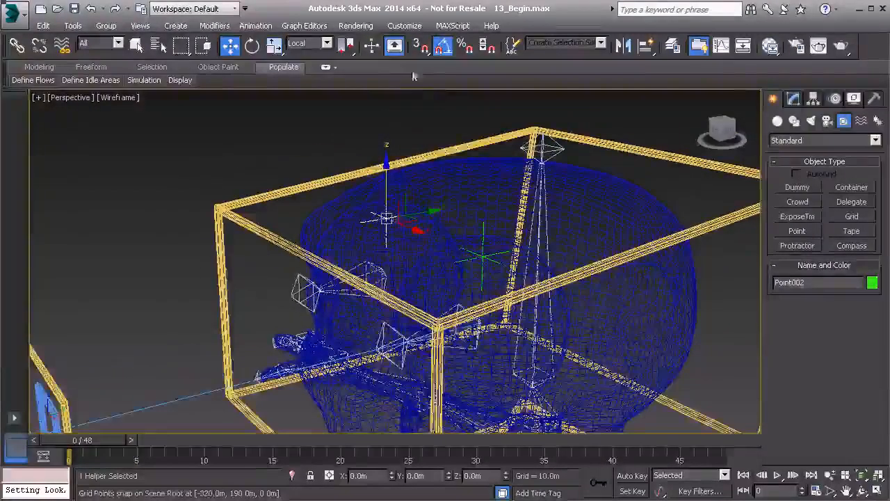
Rename the point helper above the left eye bone as UpNode_L_Eye01.
mouse_move(382, 252)
alt+middle_down()
mouse_move(459, 231)
mouse_move(445, 221)
mouse_move(392, 257)
alt+middle_up()
alt+middle_drag(472, 273, 499, 243)
click(500, 243)
click(799, 282)
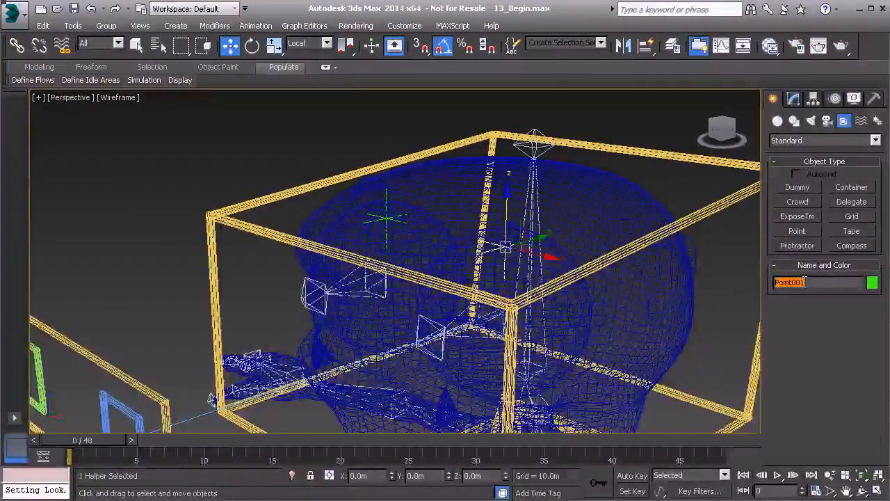
text(Up)
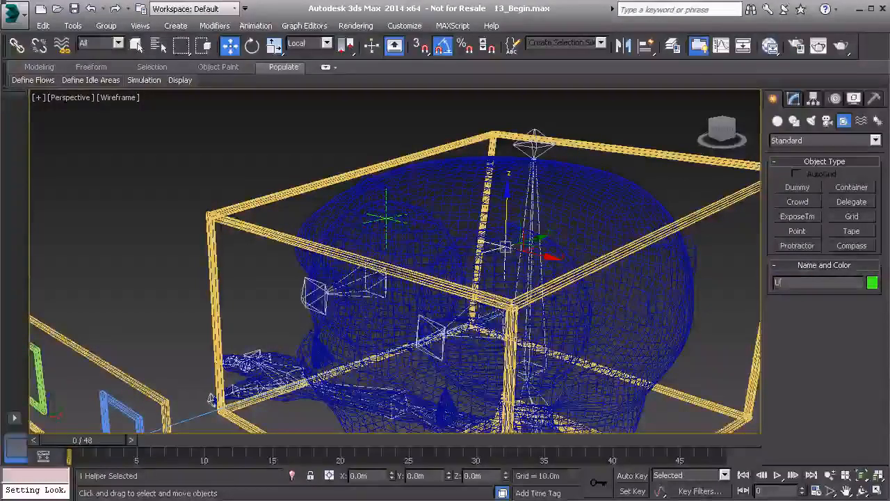
text(Node_L_Eye01)
key(Return)
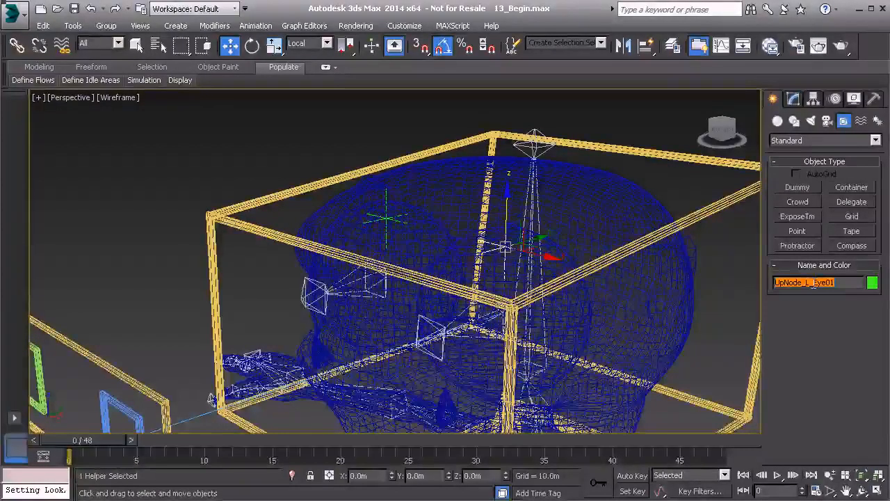
Rename the point helper above the right eye bone as UpNode_R_Eye01.
click(390, 219)
double_click(802, 282)
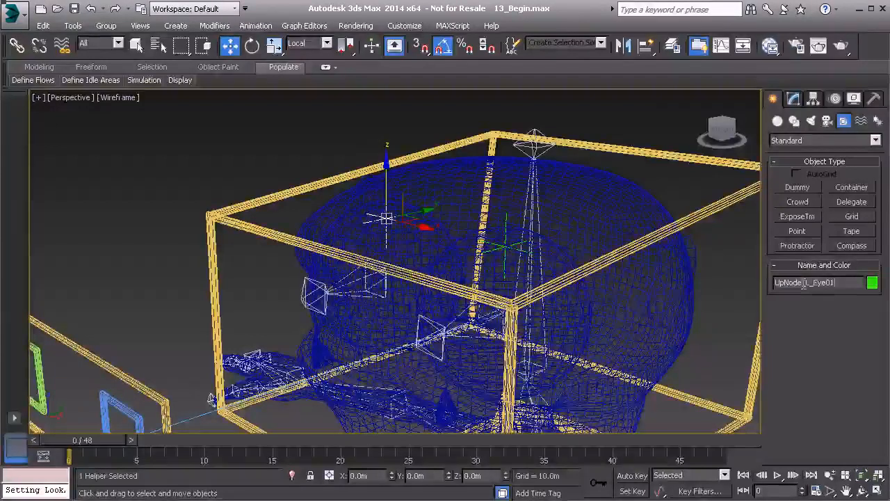
drag(812, 285, 806, 285)
text(R)
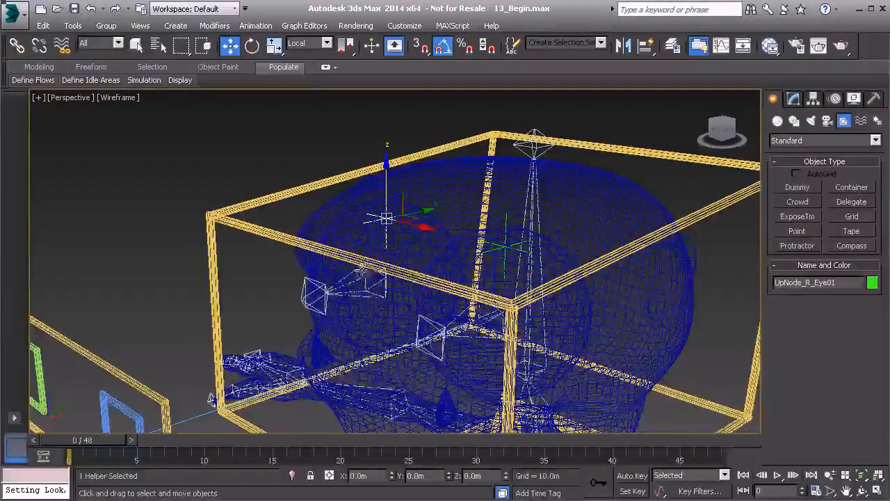
Link both UpNode helpers to the head bone as their parent.
alt+middle_drag(449, 260, 431, 249)
ctrl+click(464, 245)
click(16, 45)
middle_drag(483, 232, 353, 223)
drag(338, 213, 453, 204)
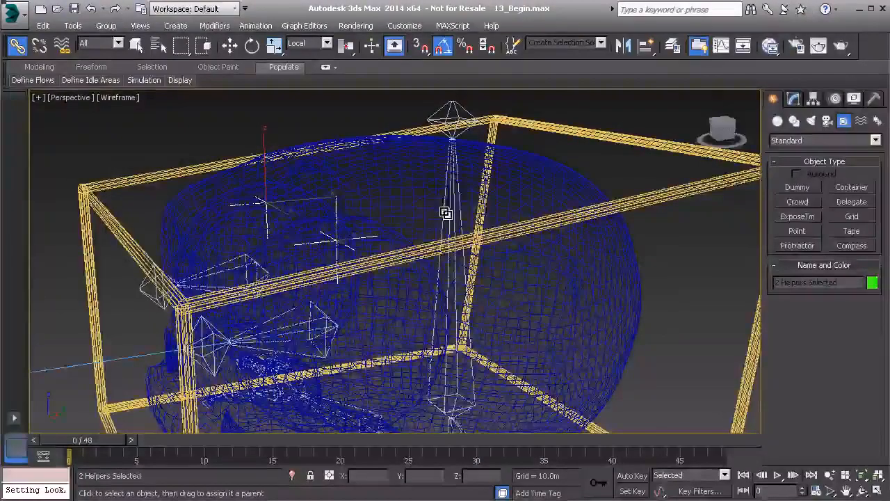
In Bn_L_Eye01's LookAt Constraint, set the Source Axis to Y and replace the World upnode with UpNode_L_Eye01.
alt+middle_drag(350, 248, 424, 308)
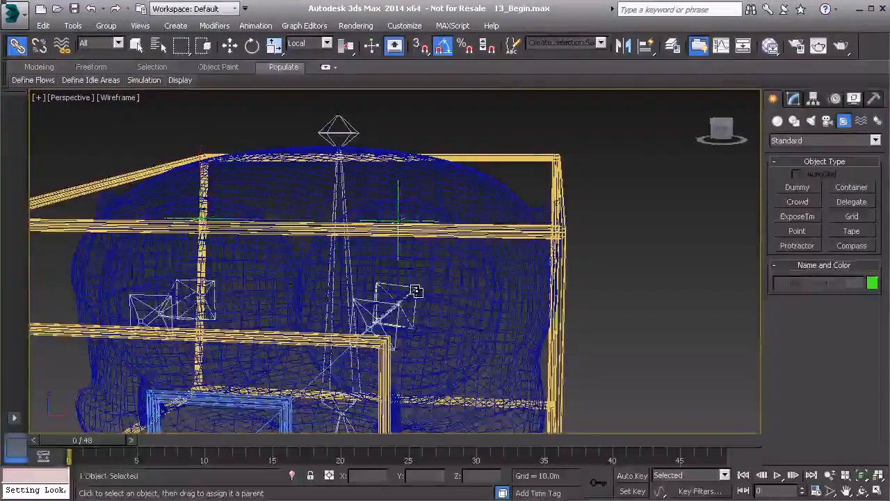
click(416, 290)
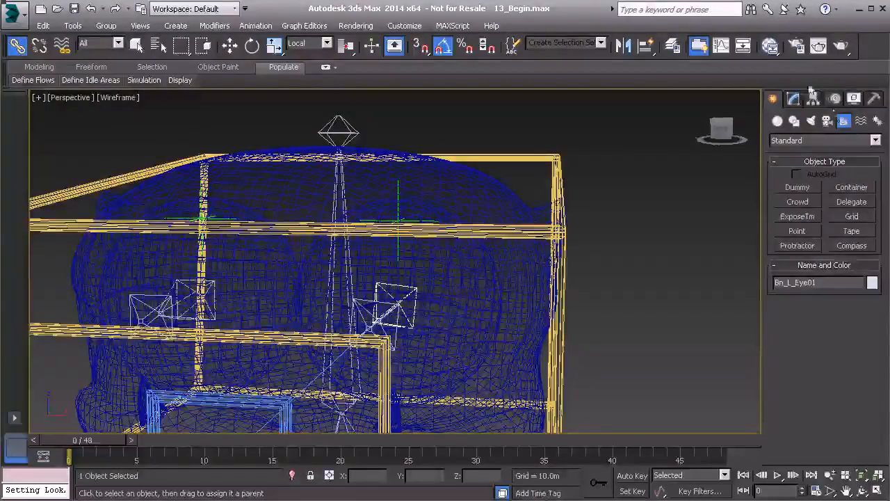
click(835, 98)
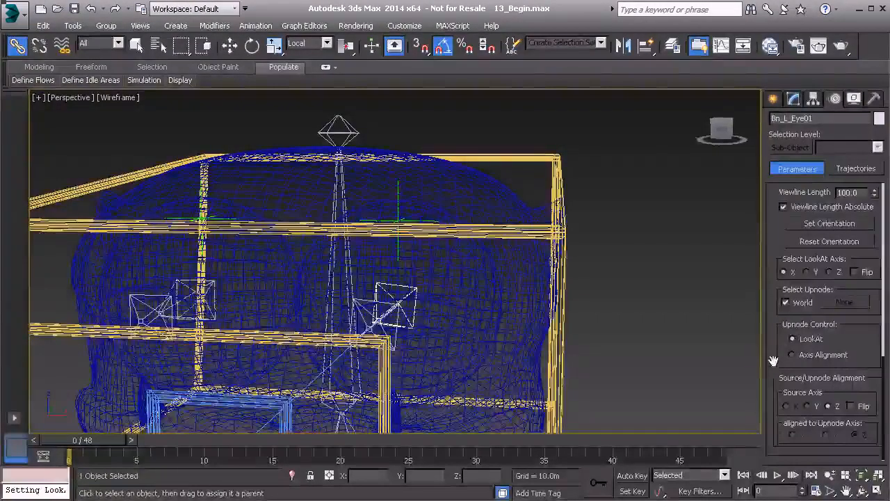
drag(775, 322, 774, 328)
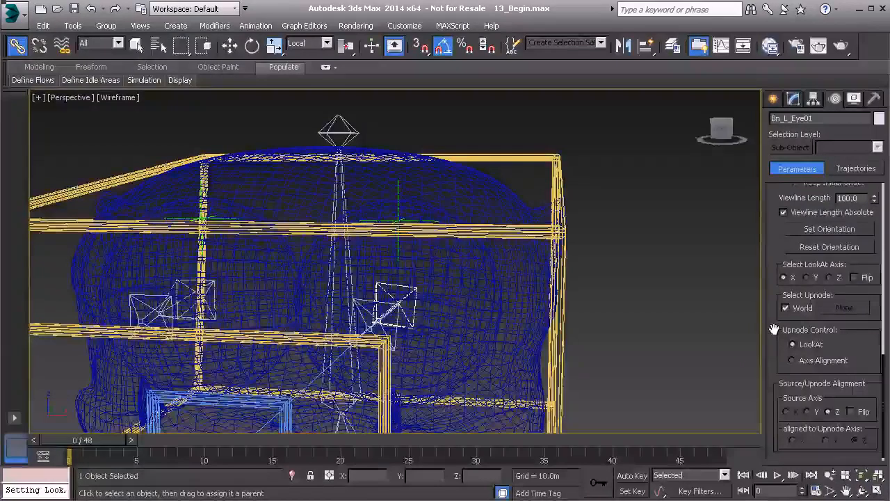
click(808, 412)
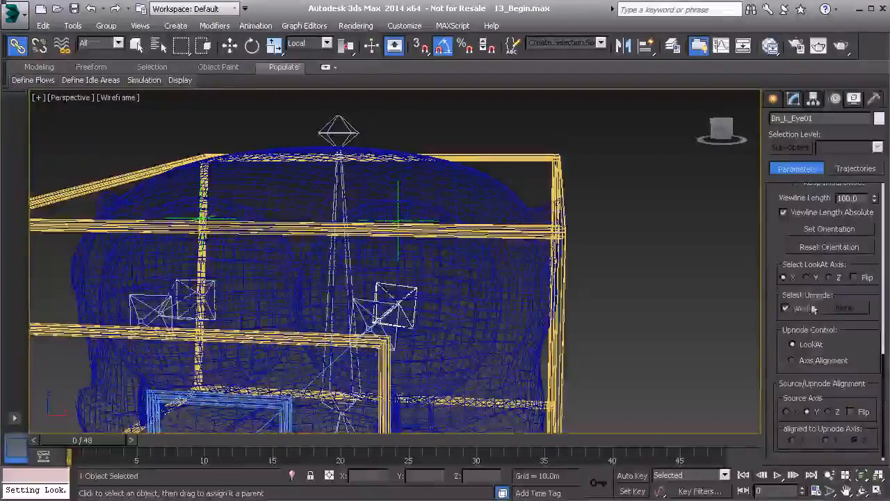
click(785, 308)
click(845, 308)
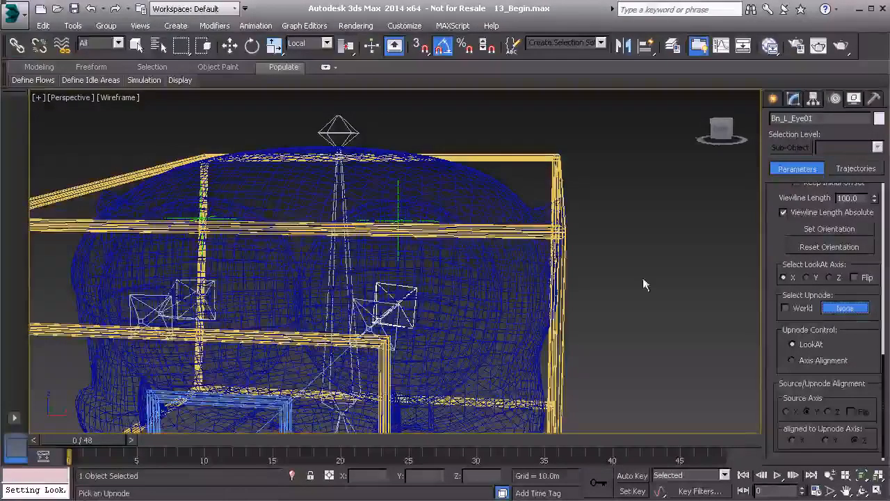
click(398, 192)
Shade the viewport and examine the left eye bone's orientation relative to the head and eye controllers.
alt+middle_drag(443, 313, 431, 316)
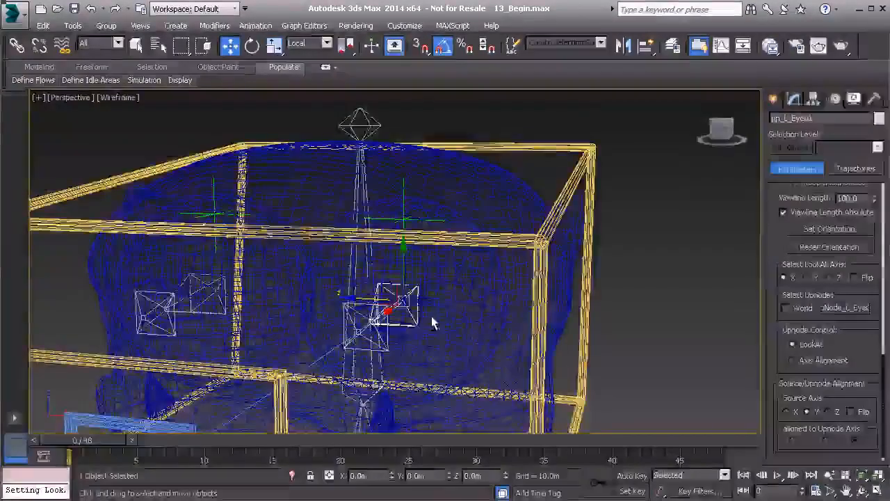
key(F3)
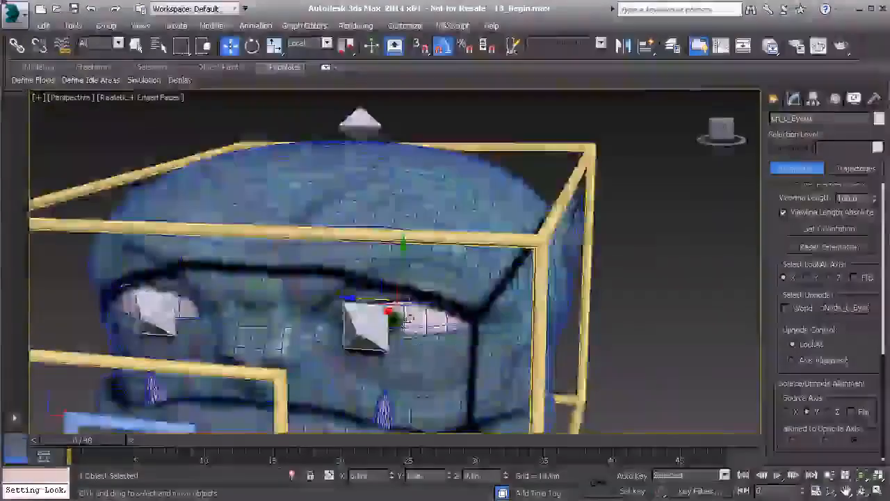
alt+middle_drag(401, 324, 351, 312)
scroll(347, 299, down, 2)
middle_drag(330, 344, 374, 329)
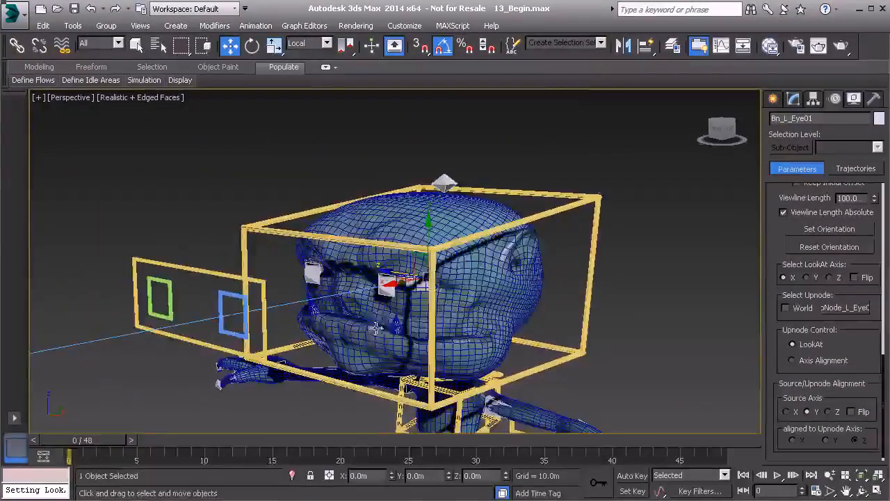
Test the left eye bone's aim by moving the Anim_L_Eye01 controller, then cancel the move.
drag(772, 226, 785, 312)
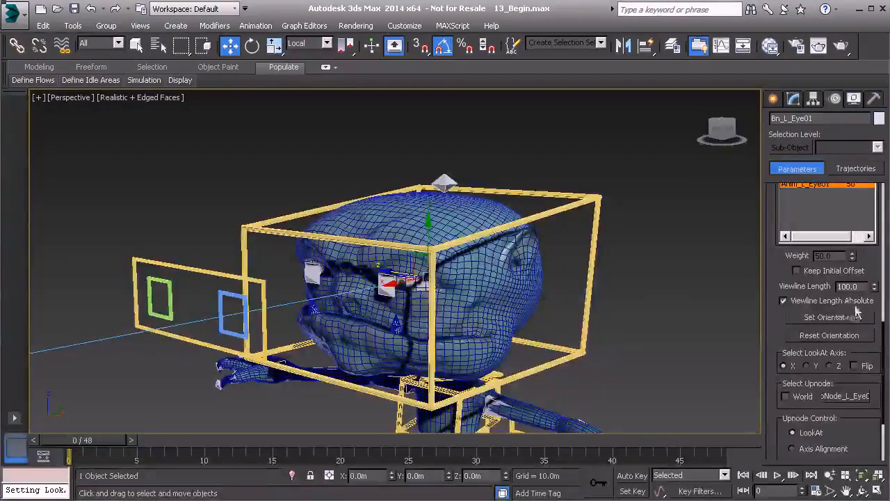
click(234, 308)
drag(231, 309, 211, 397)
right_click(211, 397)
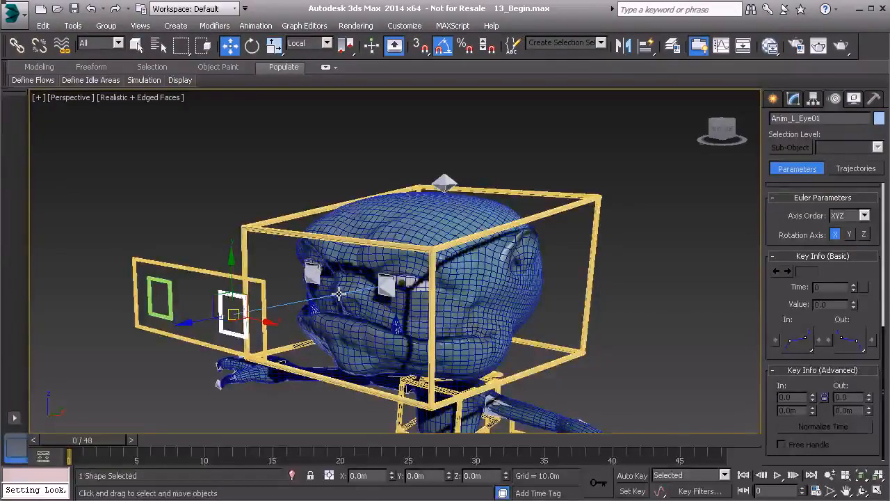
In Bn_L_Eye01's LookAt Constraint, turn off Viewline Length Absolute and set the Viewline Length to 0.
scroll(406, 295, up, 8)
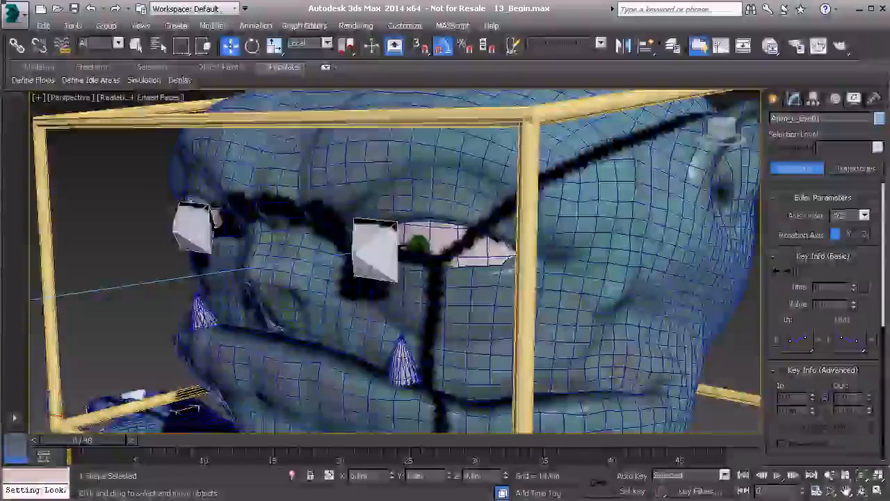
key(F3)
click(465, 229)
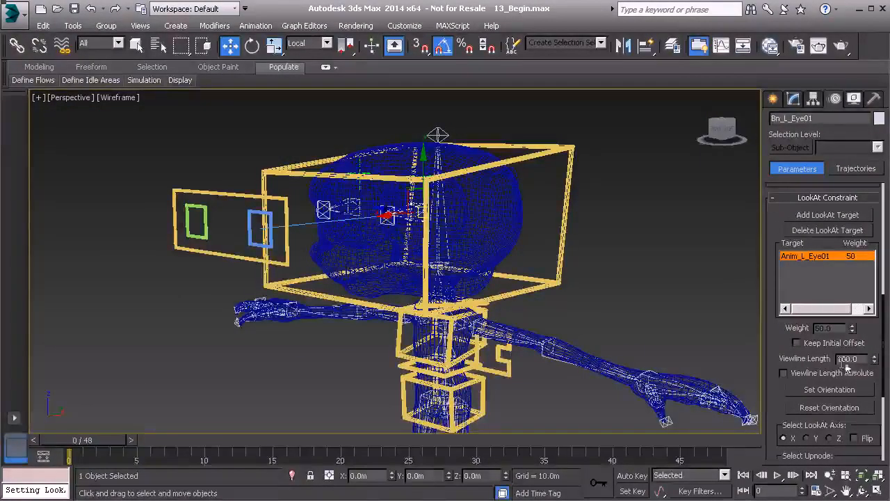
right_click(874, 362)
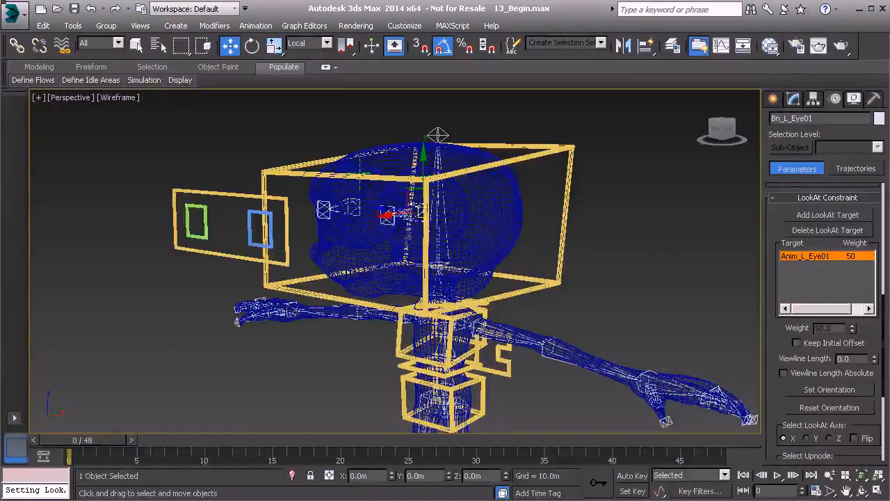
Add a LookAt Constraint to the right eye bone Bn_R_Eye01, targeting the green Anim_R_Eye01 controller.
alt+middle_drag(394, 216, 433, 242)
alt+middle_drag(359, 269, 336, 249)
click(340, 235)
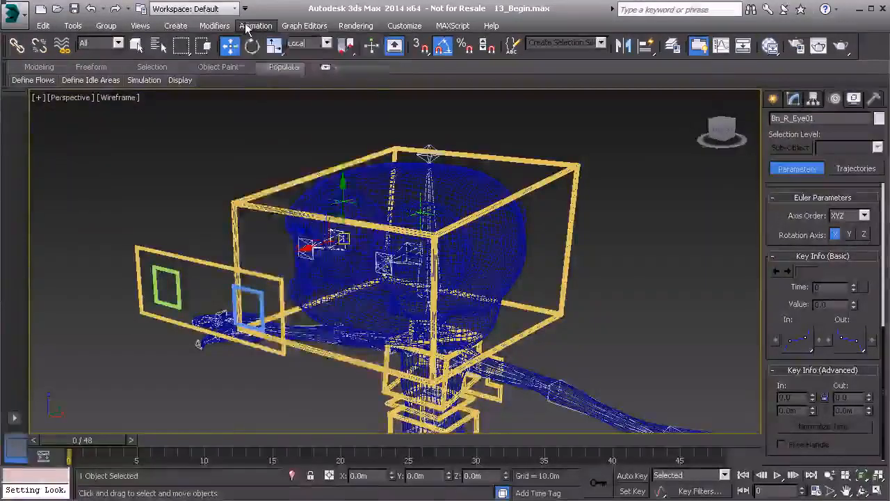
click(247, 25)
mouse_move(357, 88)
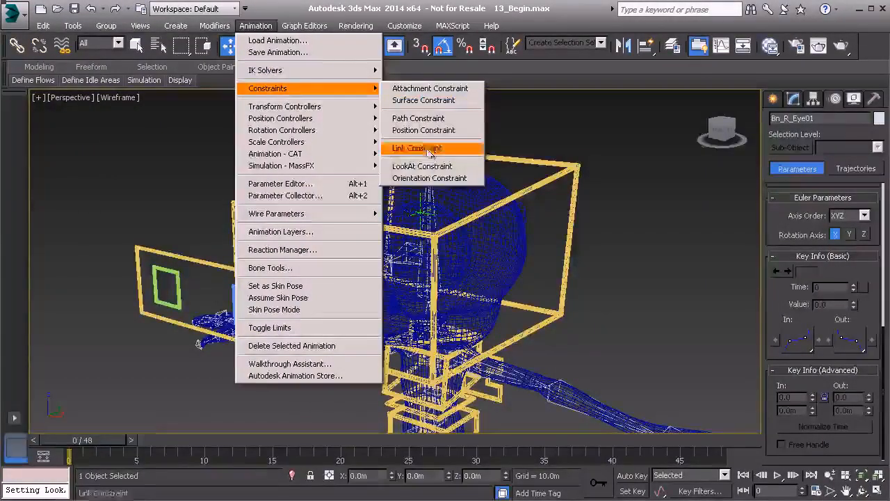
click(422, 165)
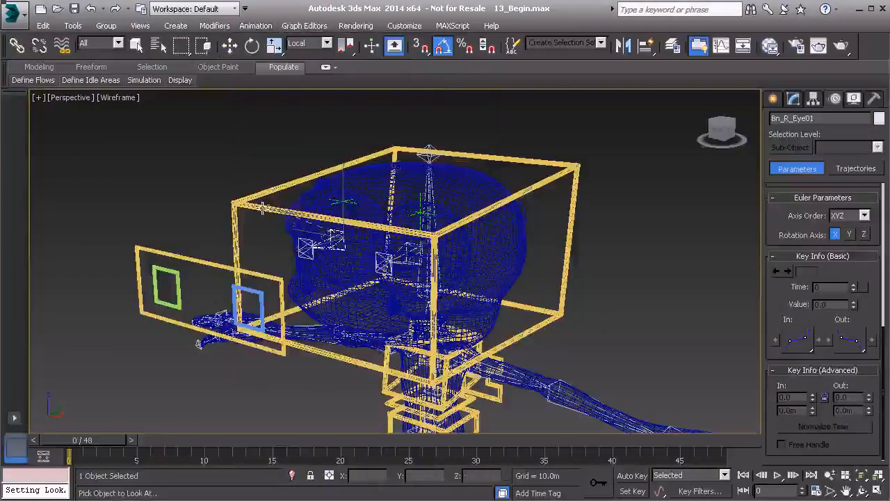
click(180, 277)
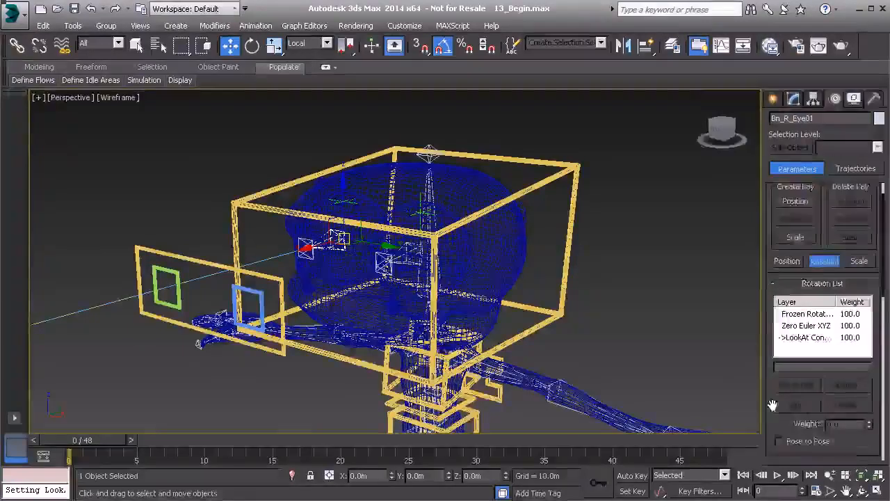
In Bn_R_Eye01's LookAt Constraint, turn off Viewline Length Absolute and set the Viewline Length to 0.
scroll(773, 404, down, 5)
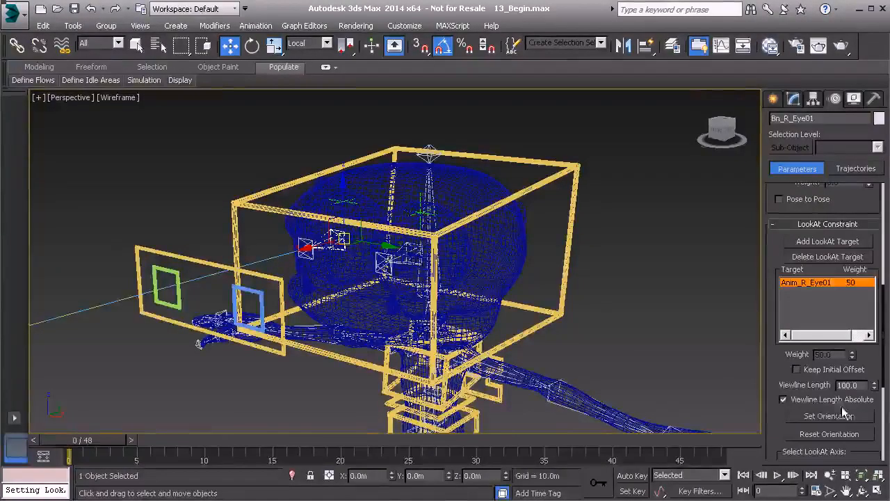
right_click(874, 386)
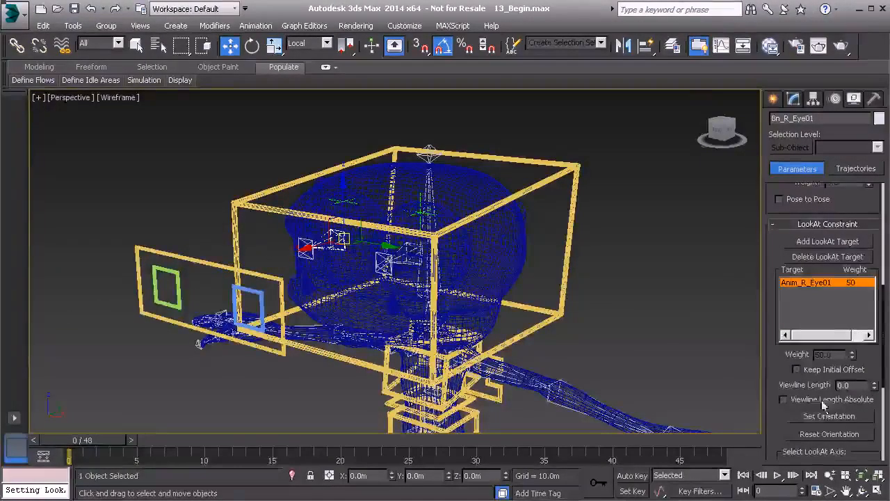
scroll(778, 208, down, 4)
click(782, 207)
Replace Bn_R_Eye01's World upnode with UpNode_R_Eye01, set the Source Axis to Y and the Upnode Control to LookAt.
click(785, 302)
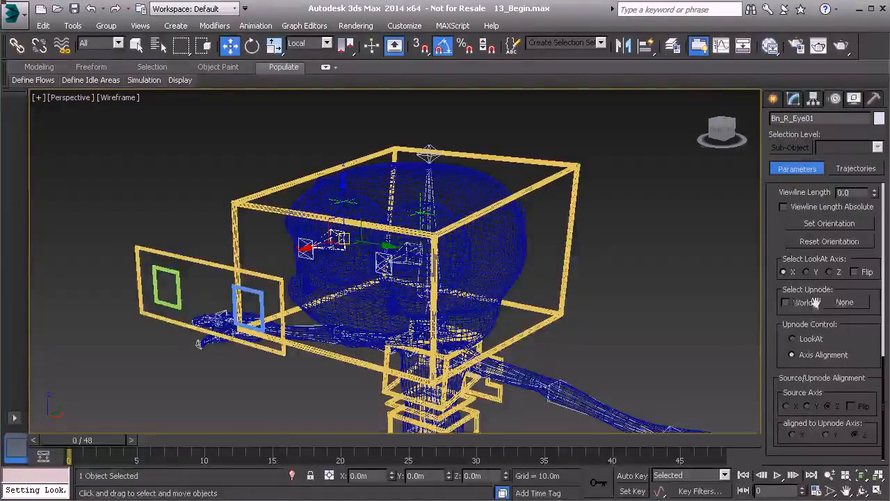
click(845, 303)
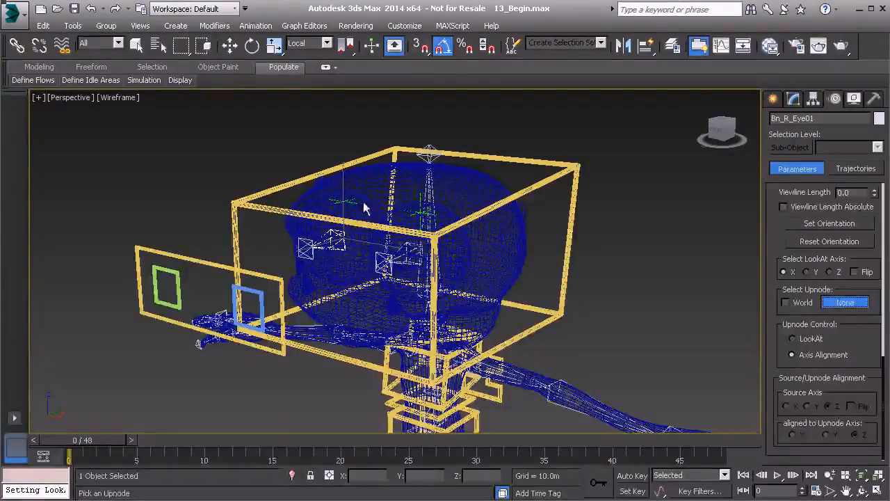
click(344, 193)
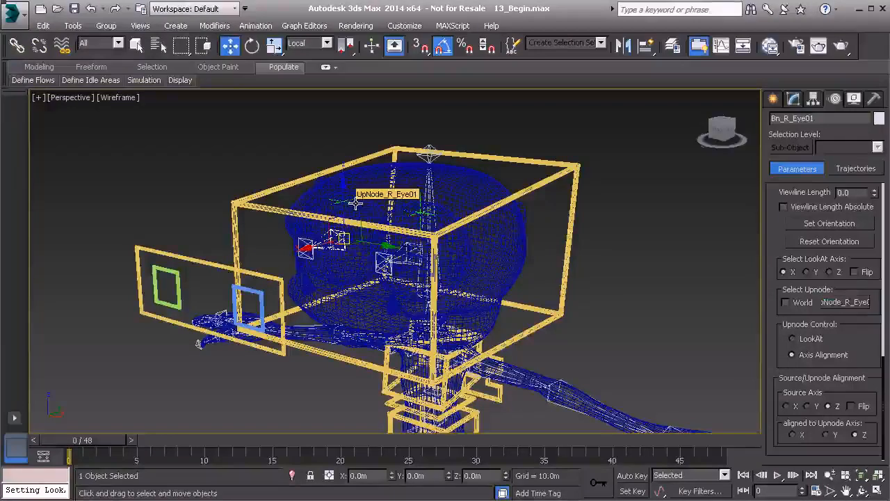
click(808, 406)
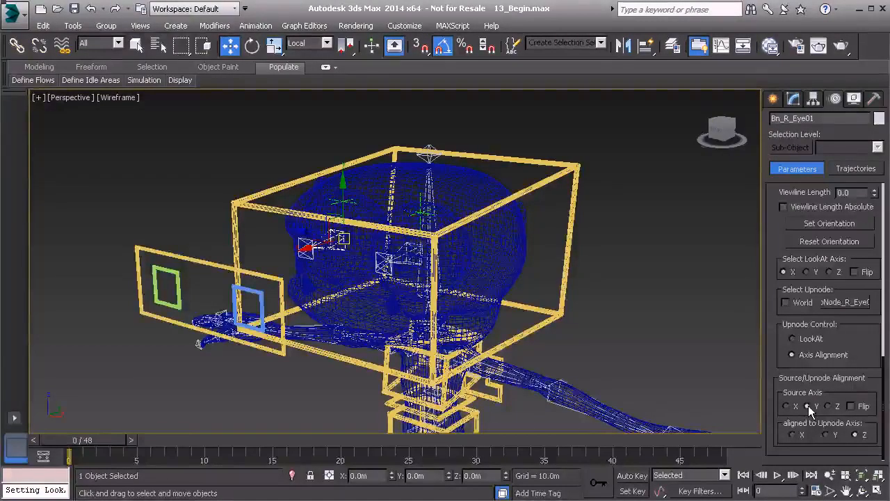
click(793, 338)
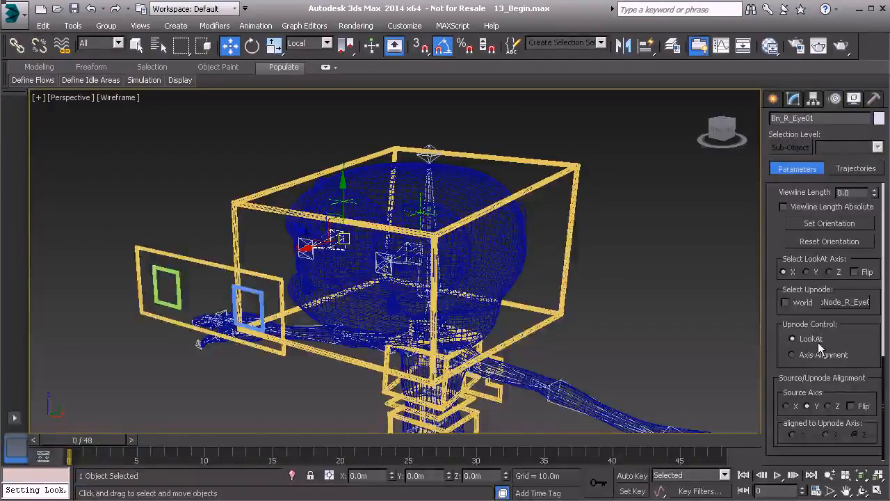
Shade the viewport and test-move the Anim_Eyes01 master controller to check how both eyes follow.
mouse_move(352, 223)
middle_down()
mouse_move(369, 282)
mouse_move(443, 281)
mouse_move(372, 255)
mouse_move(445, 256)
middle_up()
key(F3)
scroll(429, 276, up, 5)
click(583, 244)
scroll(582, 243, down, 3)
alt+middle_drag(587, 298, 572, 296)
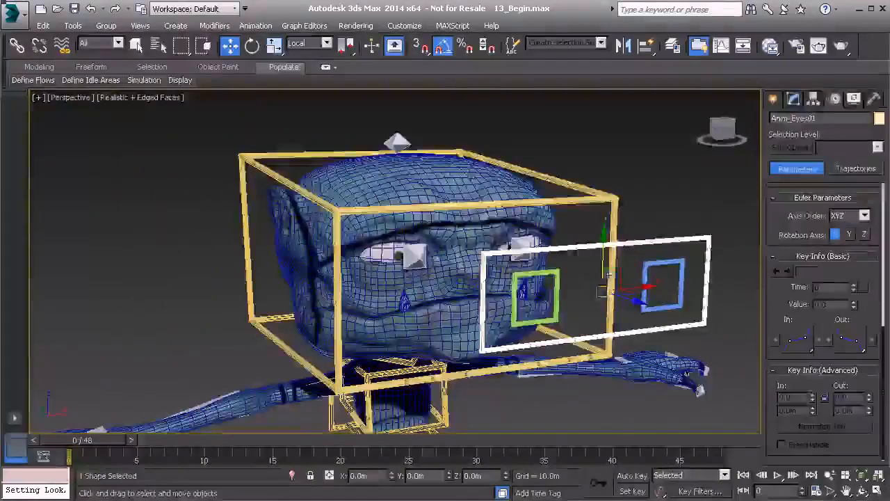
mouse_move(614, 270)
mouse_down()
mouse_move(586, 194)
mouse_move(466, 313)
mouse_move(664, 351)
mouse_move(466, 306)
mouse_move(612, 221)
mouse_move(625, 228)
mouse_move(618, 267)
mouse_up()
Test-move the Anim_R_Eye01 and Anim_L_Eye01 controllers one at a time to check each eye's aim.
click(559, 293)
drag(541, 293, 388, 197)
right_click(563, 252)
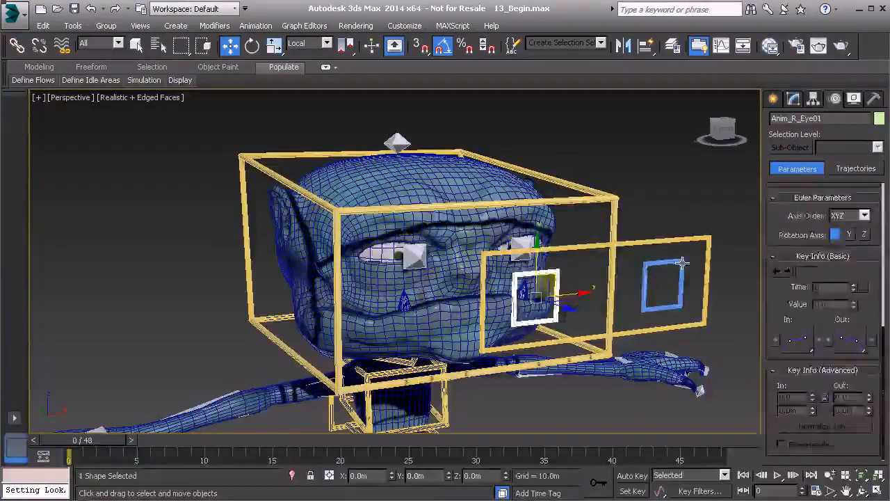
click(683, 261)
drag(682, 264, 728, 206)
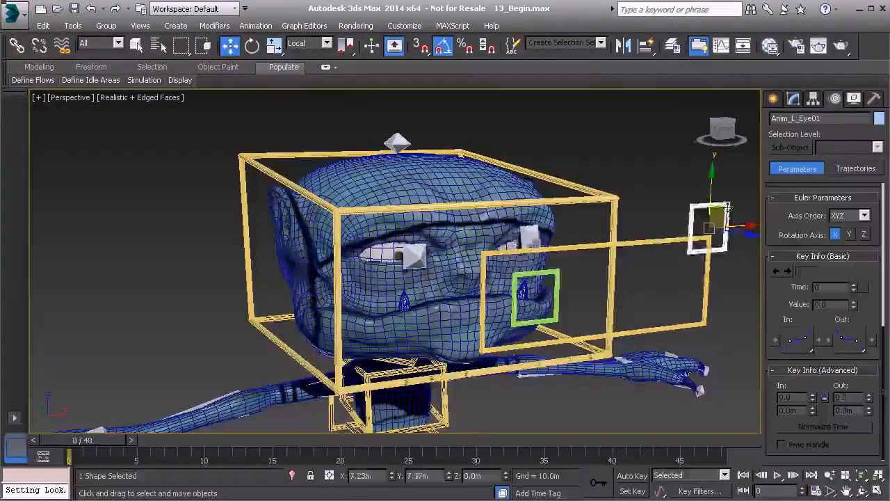
Test-rotate the Anim_Eyes01 master controller to check the eyes' reaction, then undo the rotation.
click(626, 244)
key(e)
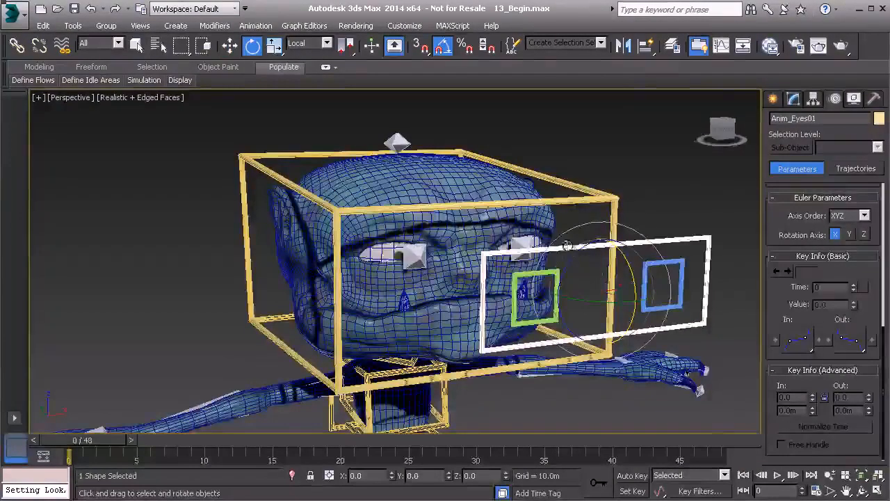
alt+middle_drag(577, 262, 578, 281)
drag(577, 256, 452, 283)
key(ctrl+z)
Select both UpNode eye helpers and place them on a new layer named Hidden.
alt+middle_drag(495, 250, 450, 281)
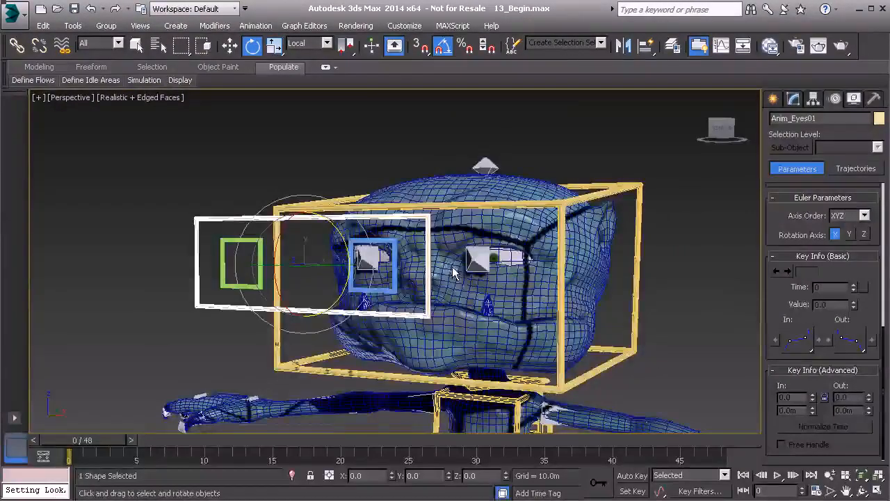
key(F3)
click(505, 223)
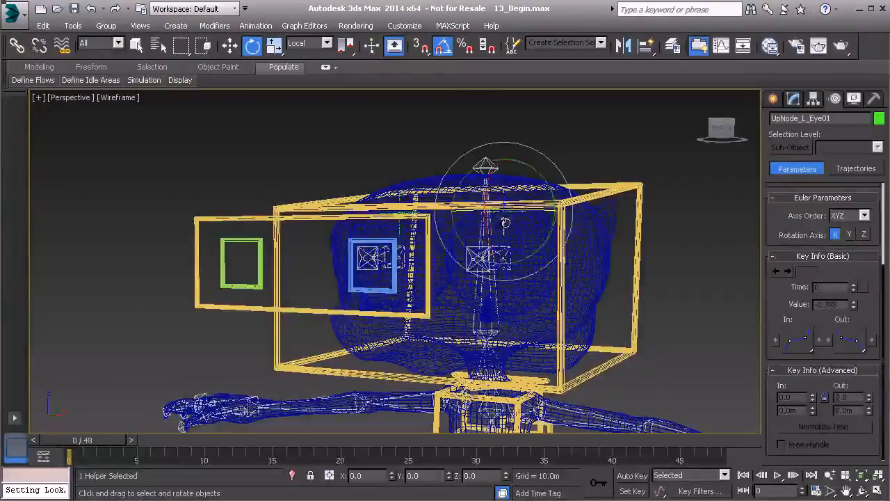
ctrl+click(401, 228)
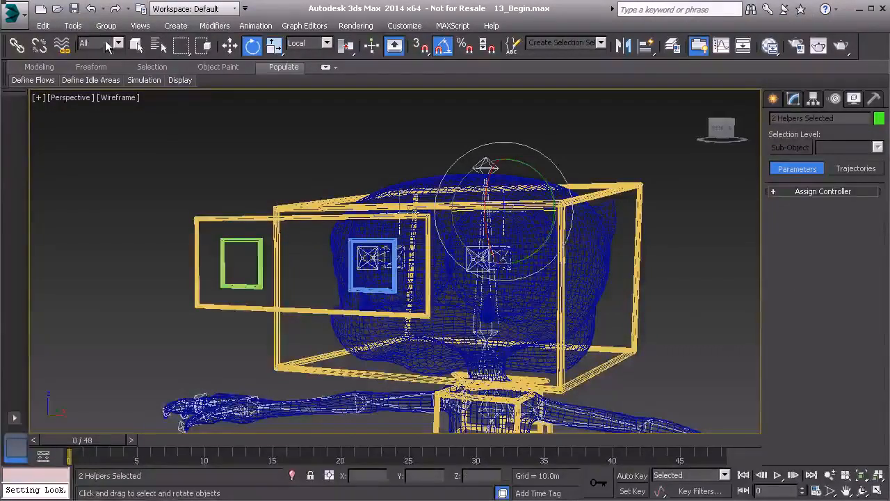
click(73, 25)
click(129, 135)
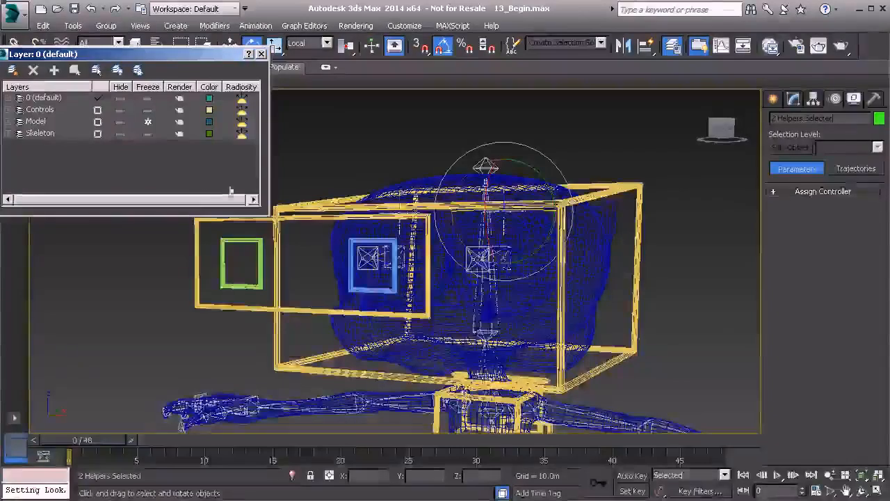
click(12, 71)
click(42, 121)
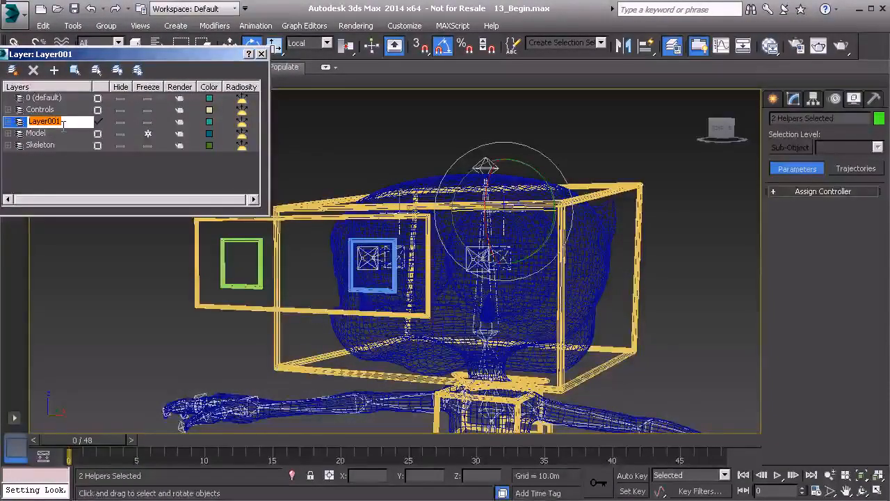
text(Hidden)
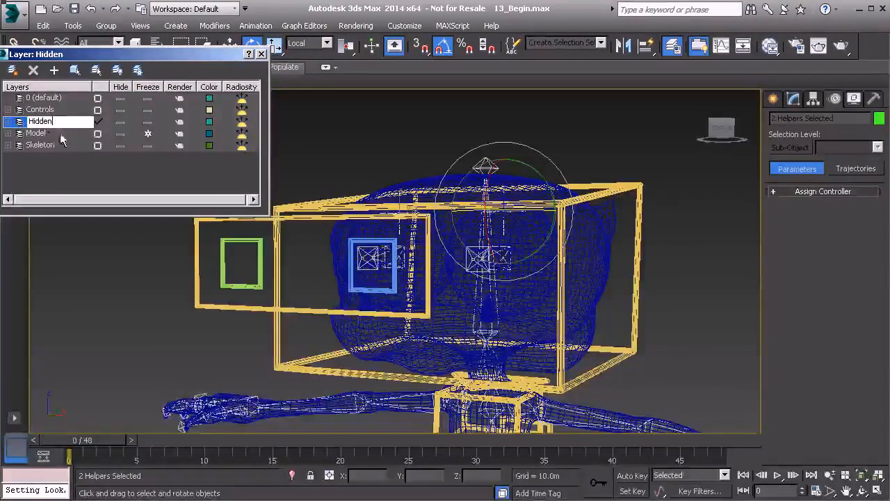
click(64, 180)
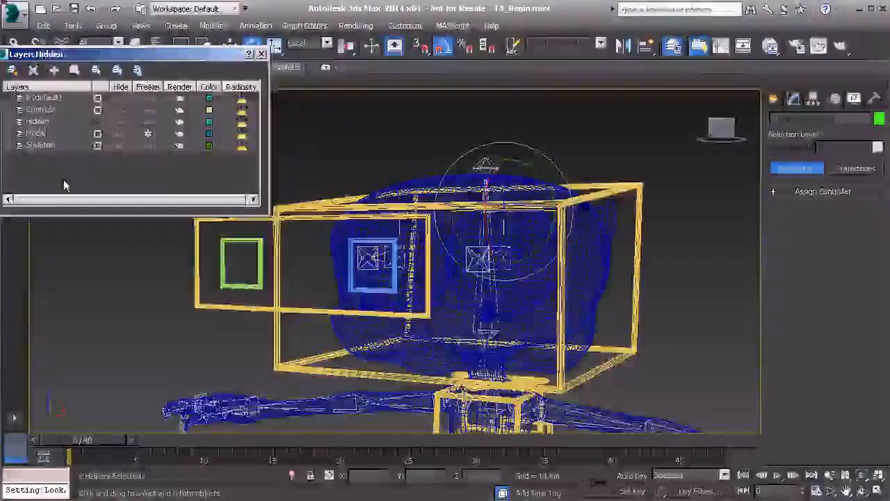
Make 0 (default) the active layer, hide the Hidden layer, and return the viewport to shaded display.
click(98, 99)
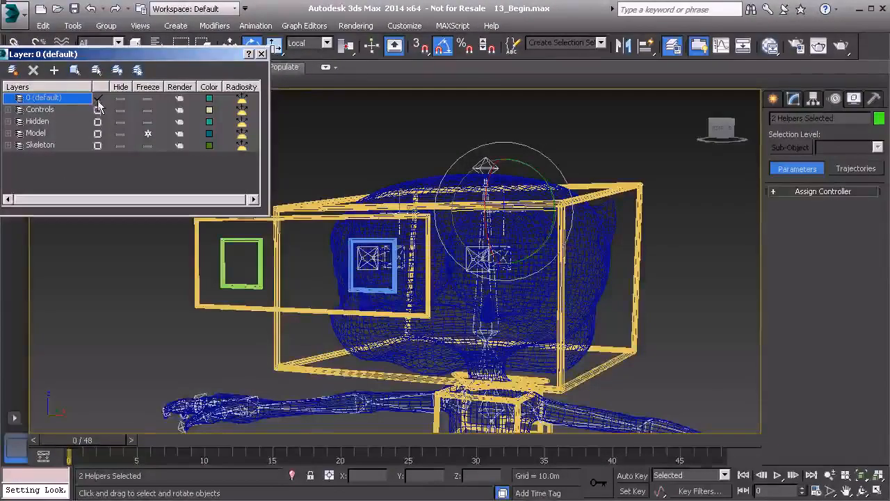
click(120, 121)
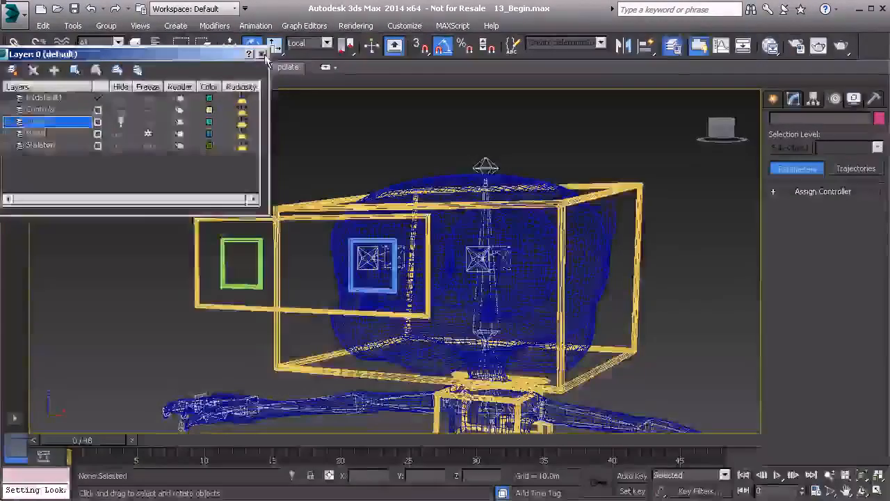
click(262, 54)
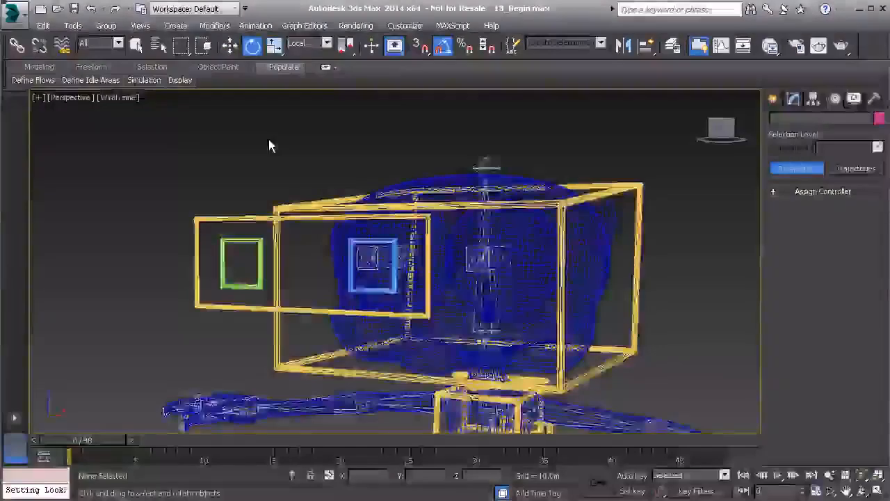
key(F3)
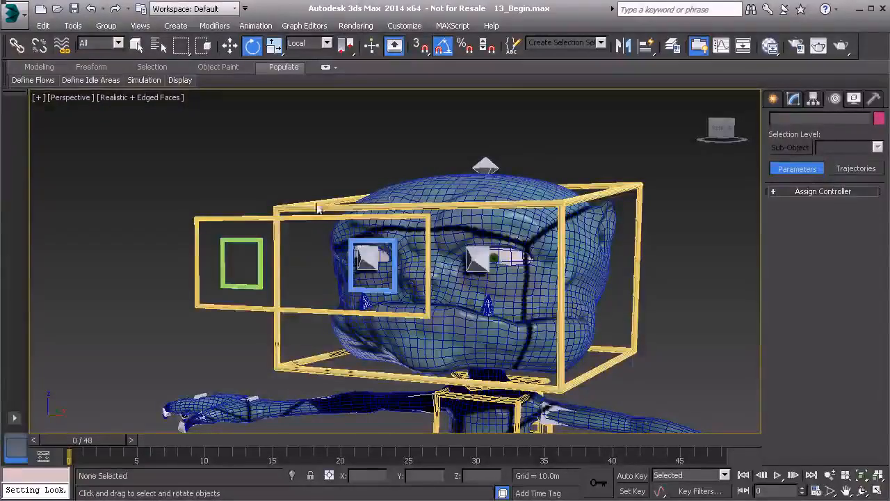